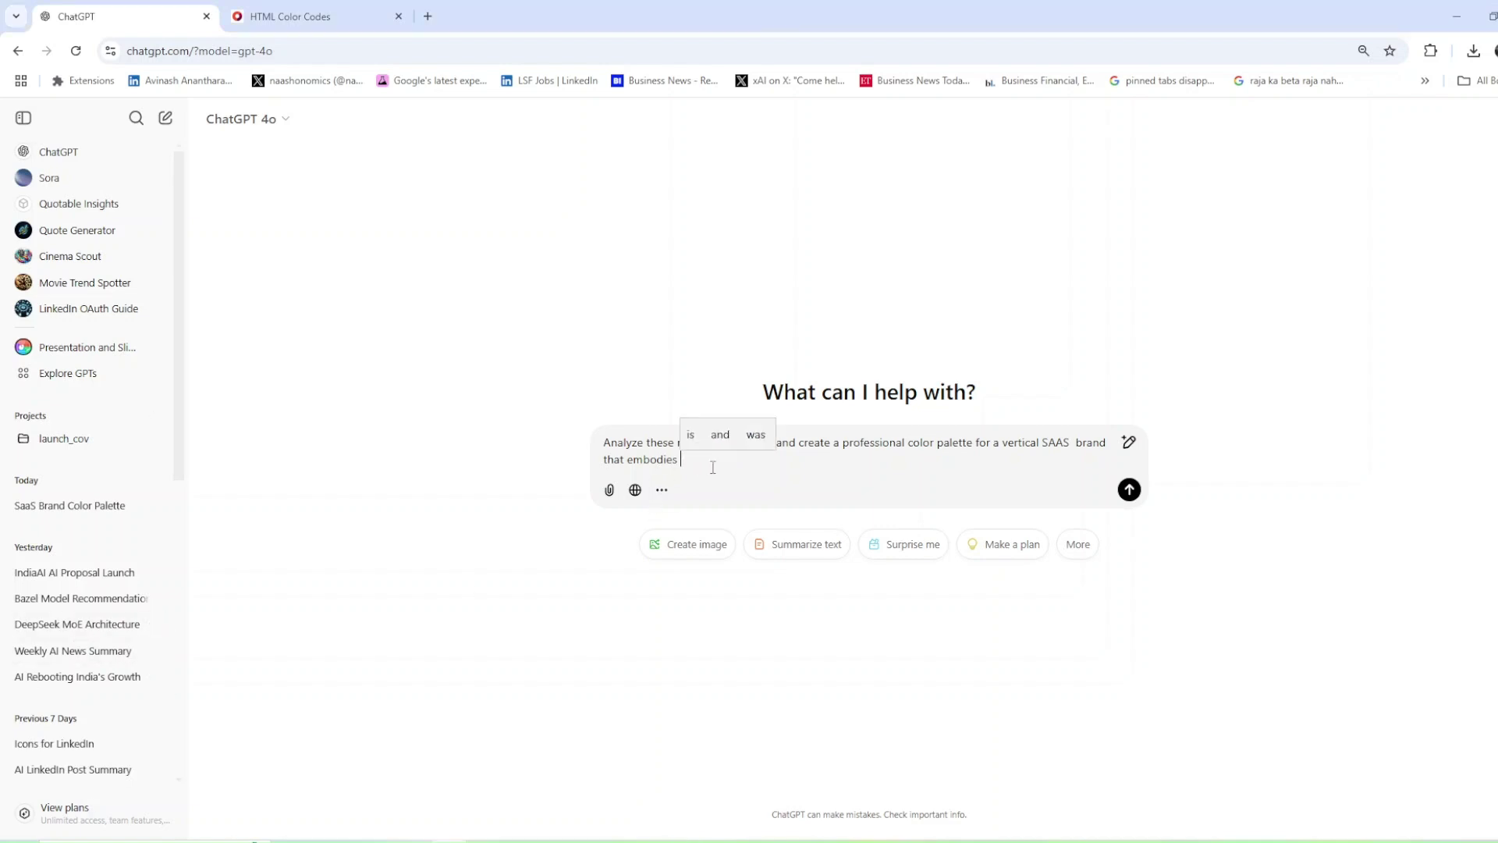
Complete the prompt's brand description with customer-centricity and other values, enterprise customers, and a trusted message of cost savings and reliability.
key("ctrl+v")
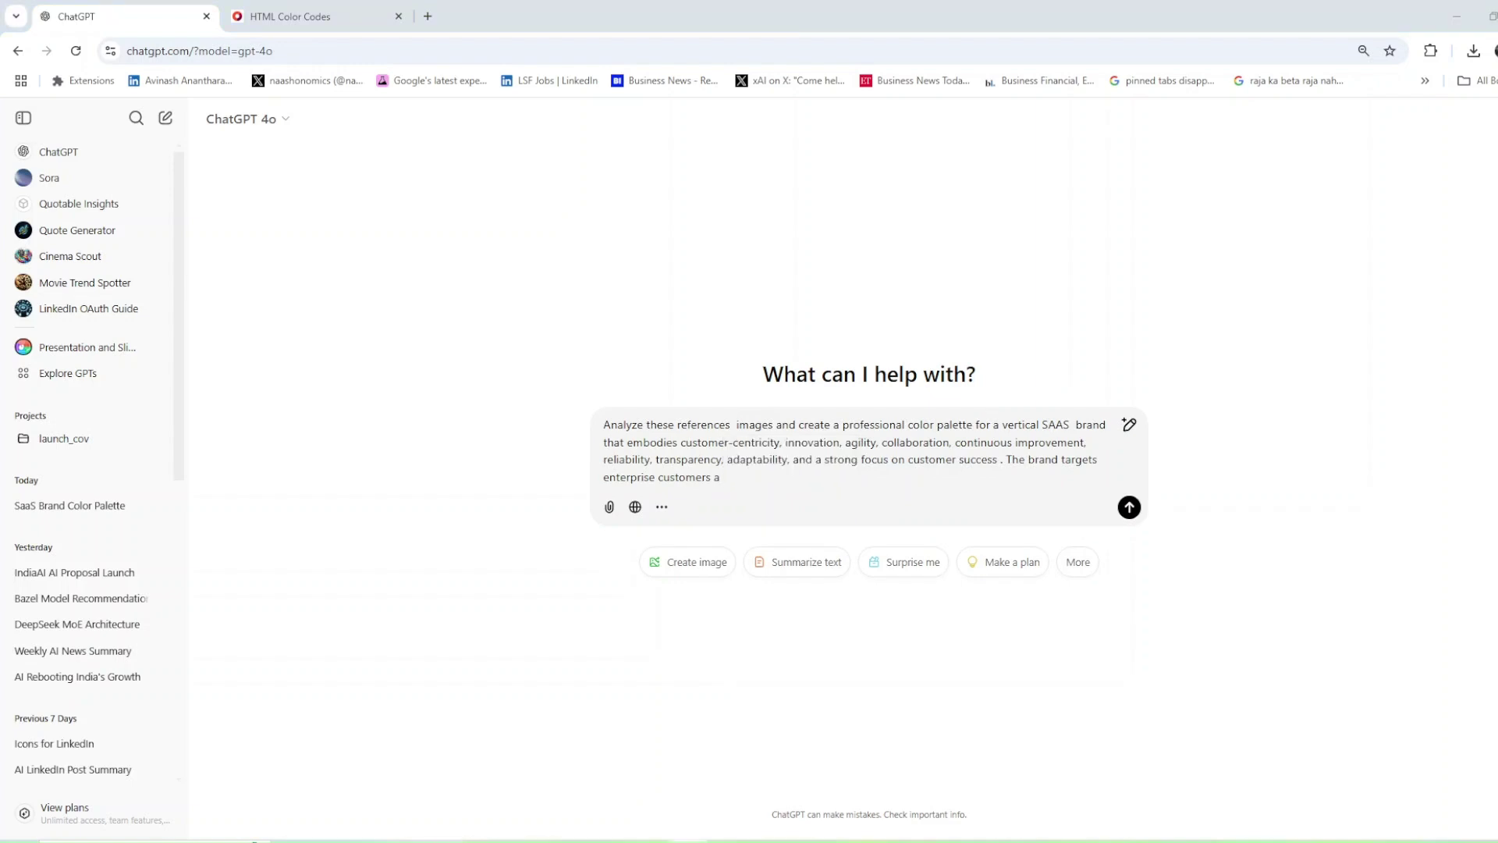
type("and wants to convey message of cost savings and reliability which customers can trust")
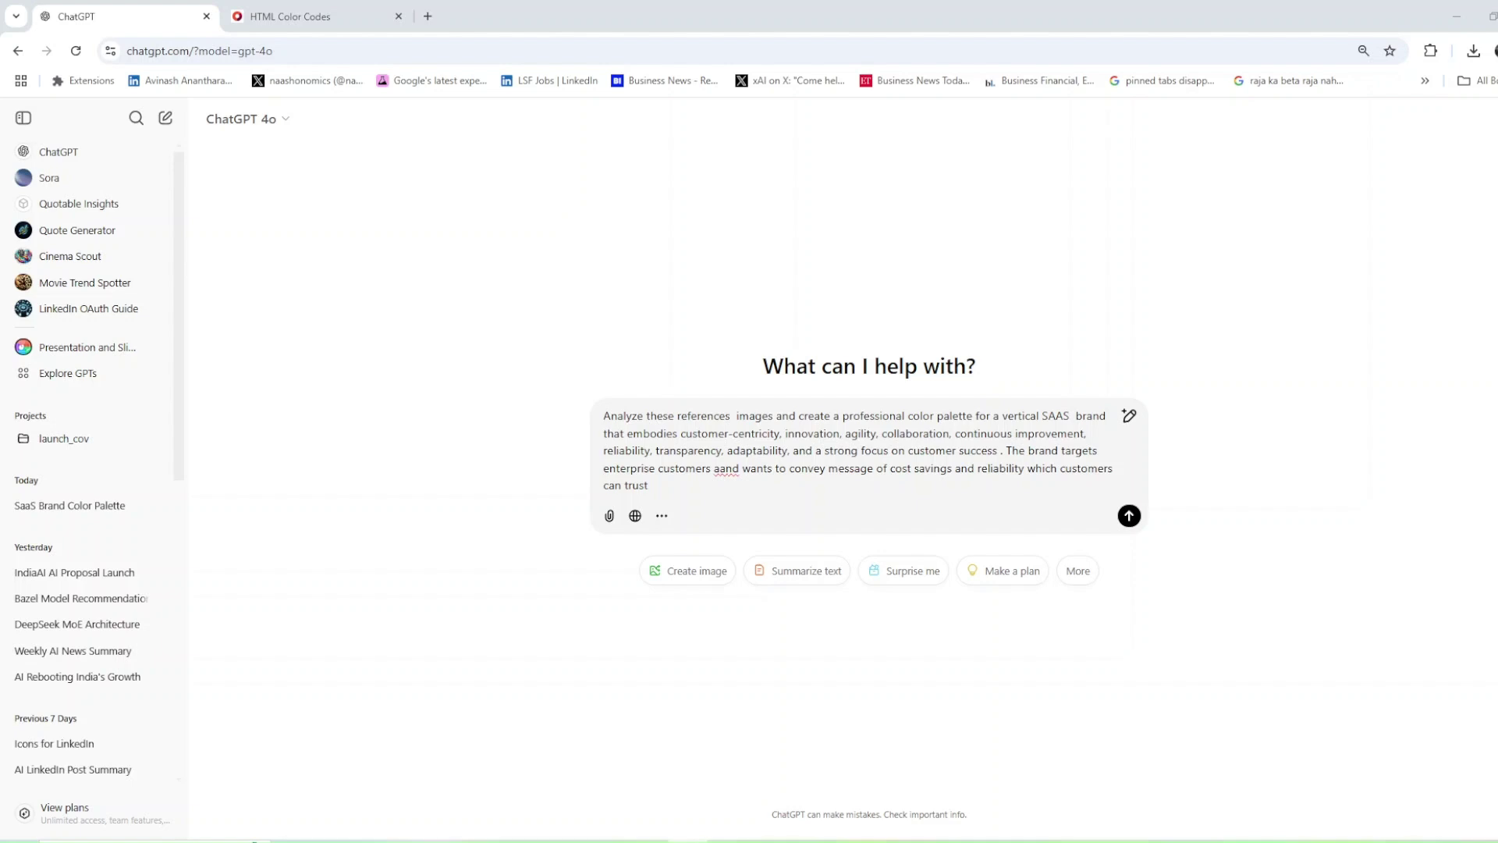
left_click(721, 470)
key("BackSpace")
left_click(768, 488)
Add a paragraph requesting primary 3349ff, secondary ff3377 and accent f9ff33 hex codes, with each color's psychological meaning and relation to the reference images.
key("shift+Return")
key("shift+Return")
type("Include hex codes of primary colors")
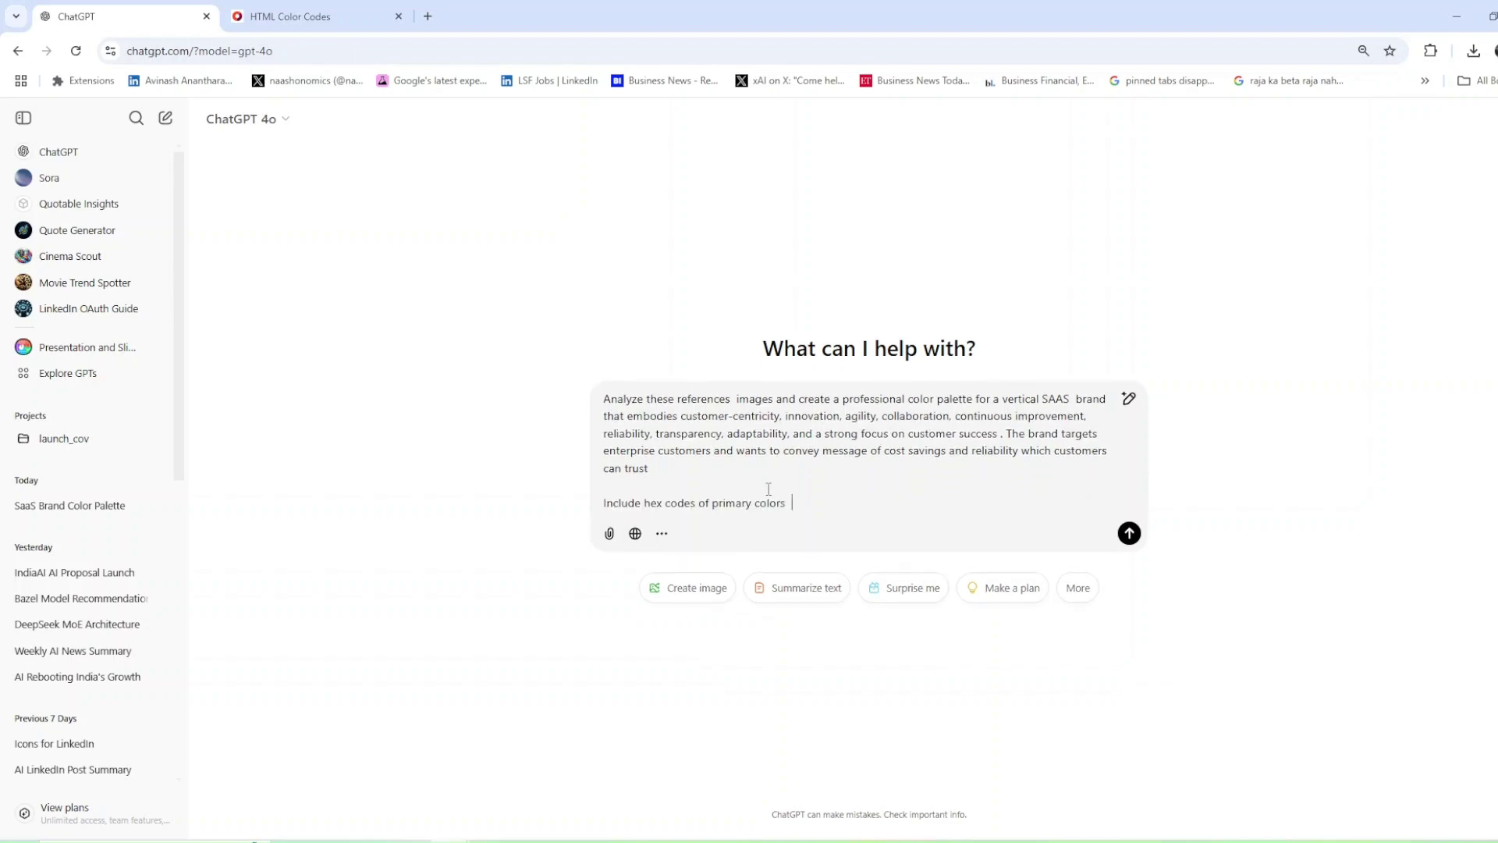
left_click(376, 9)
scroll(737, 401, "up", 2)
left_click_drag(785, 323, 788, 361)
left_click(117, 9)
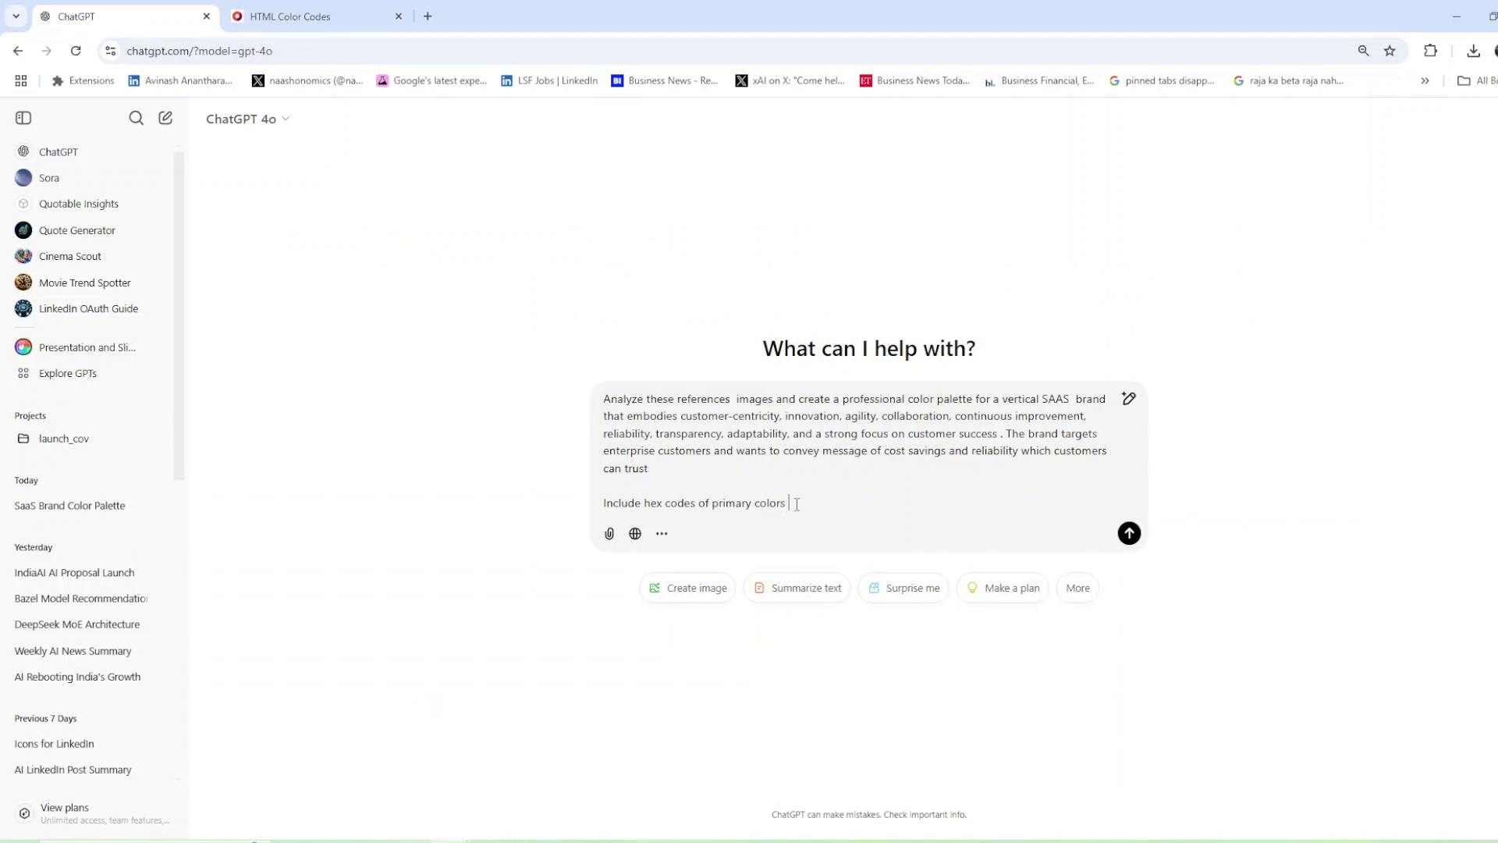
key("ctrl+v")
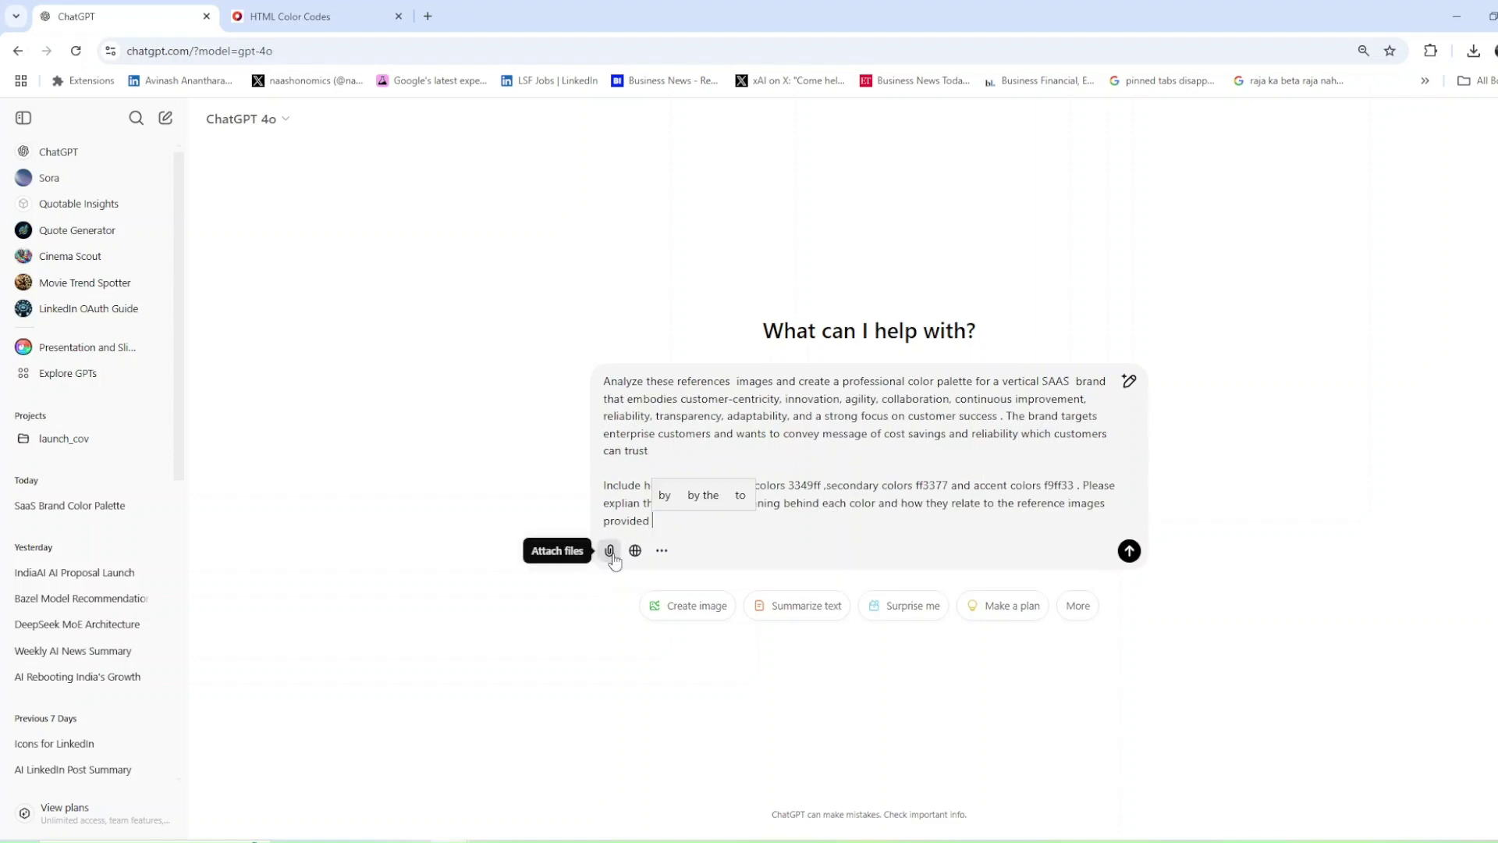
Attach the reference images blog-shopify.jpg and Capture.JPG from the brand folder to the prompt.
left_click(610, 551)
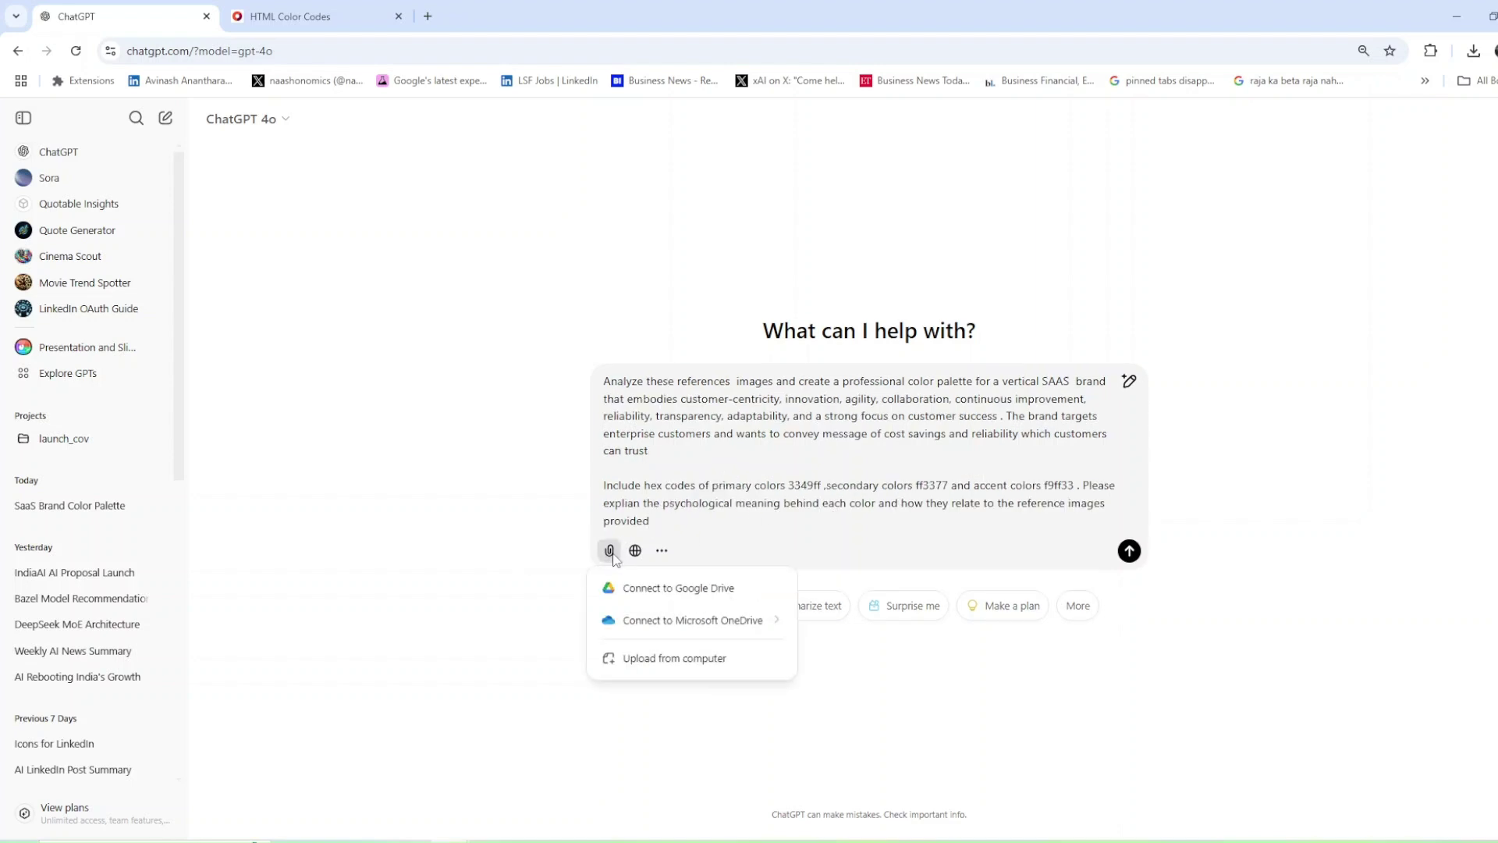
left_click(659, 659)
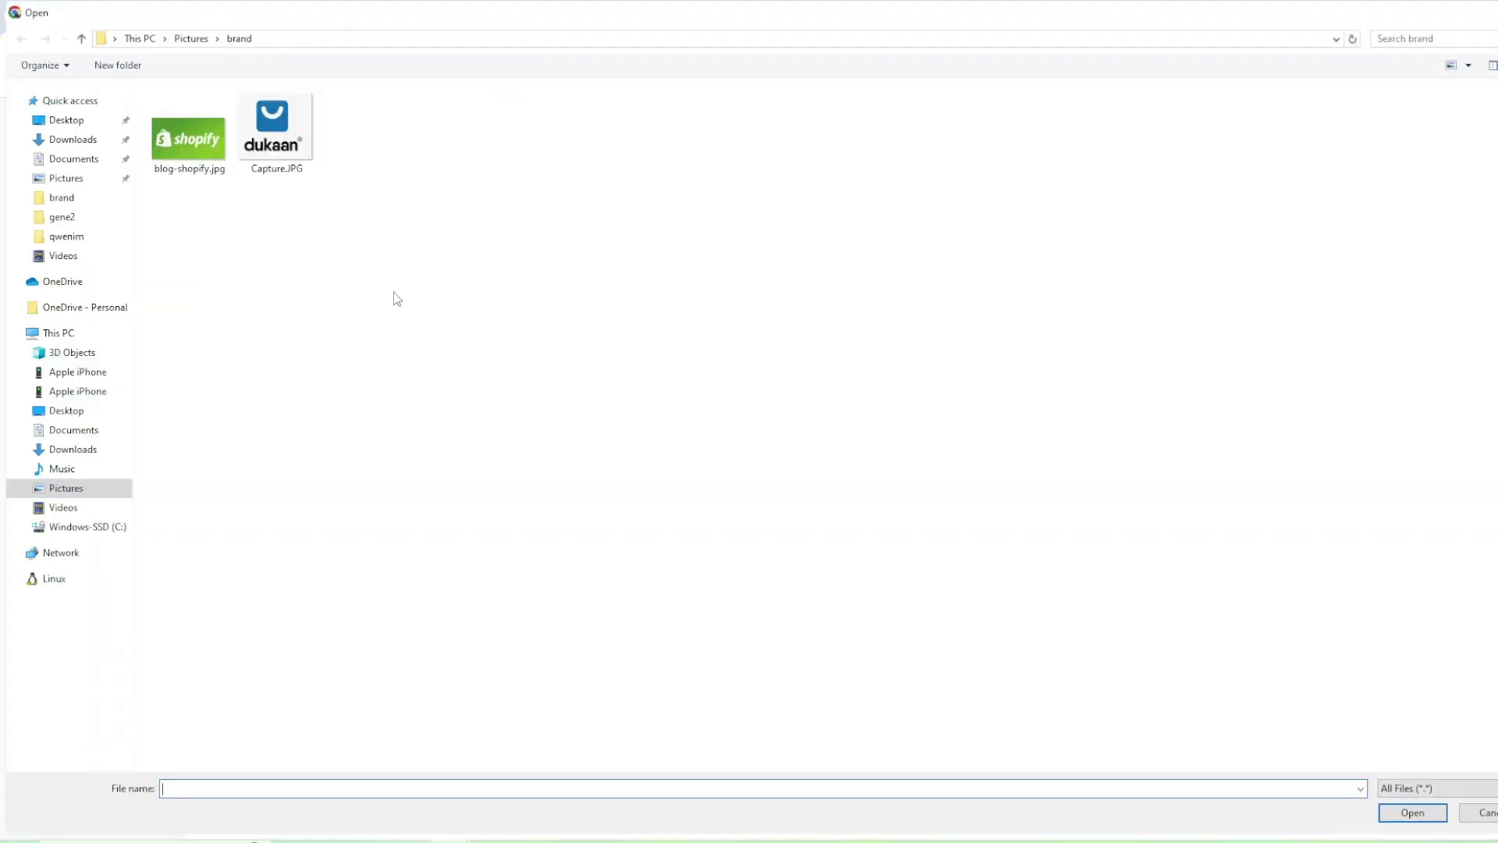
left_click(184, 165)
left_click(274, 148, "ctrl")
left_click(1413, 812)
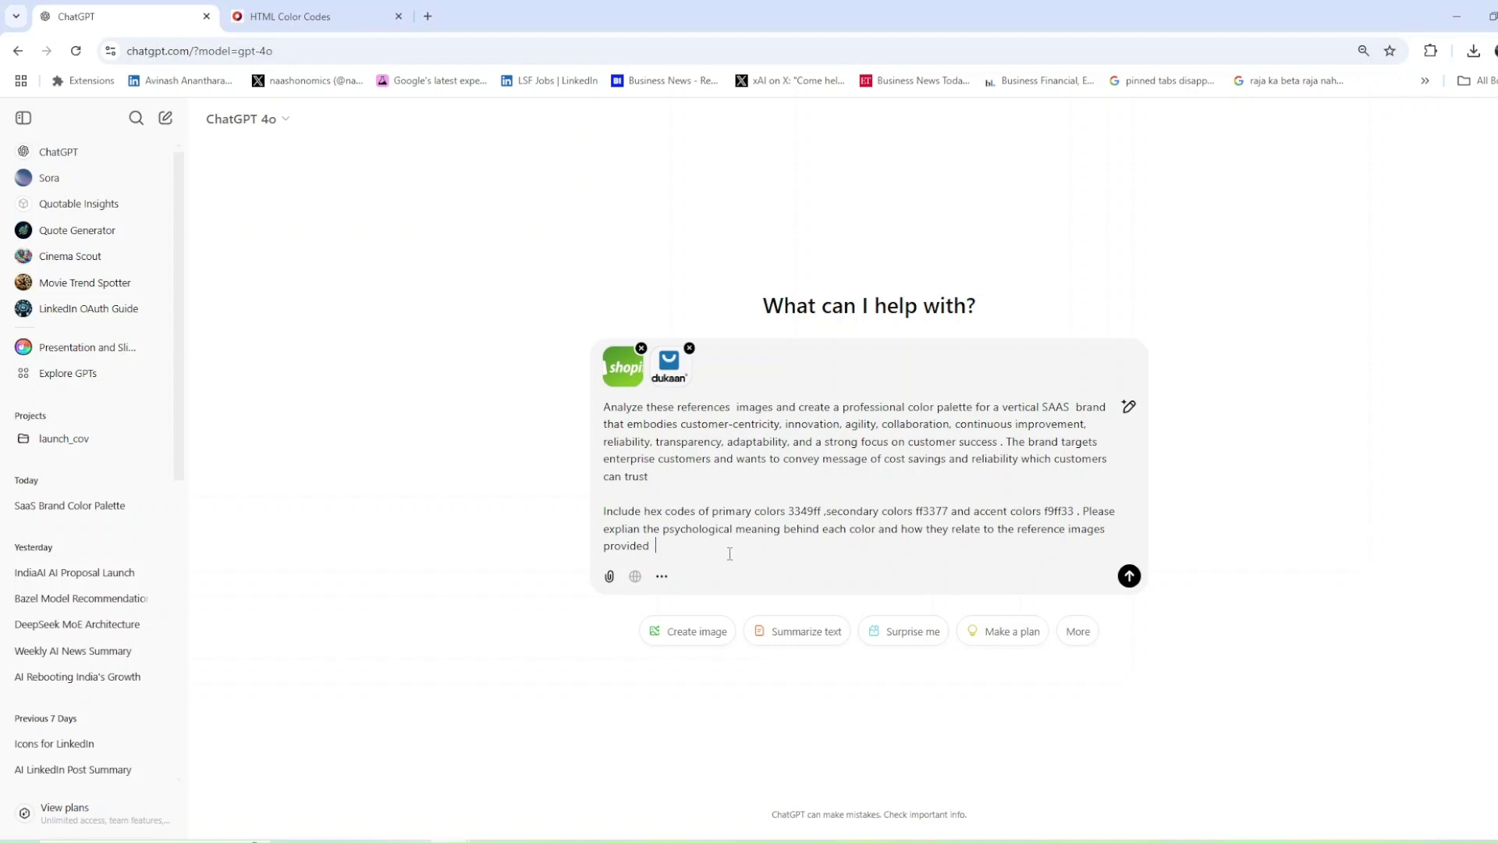
Start a new prompt paragraph reading "Lets assume i am building a new brand for".
key("shift+Return")
key("shift+Return")
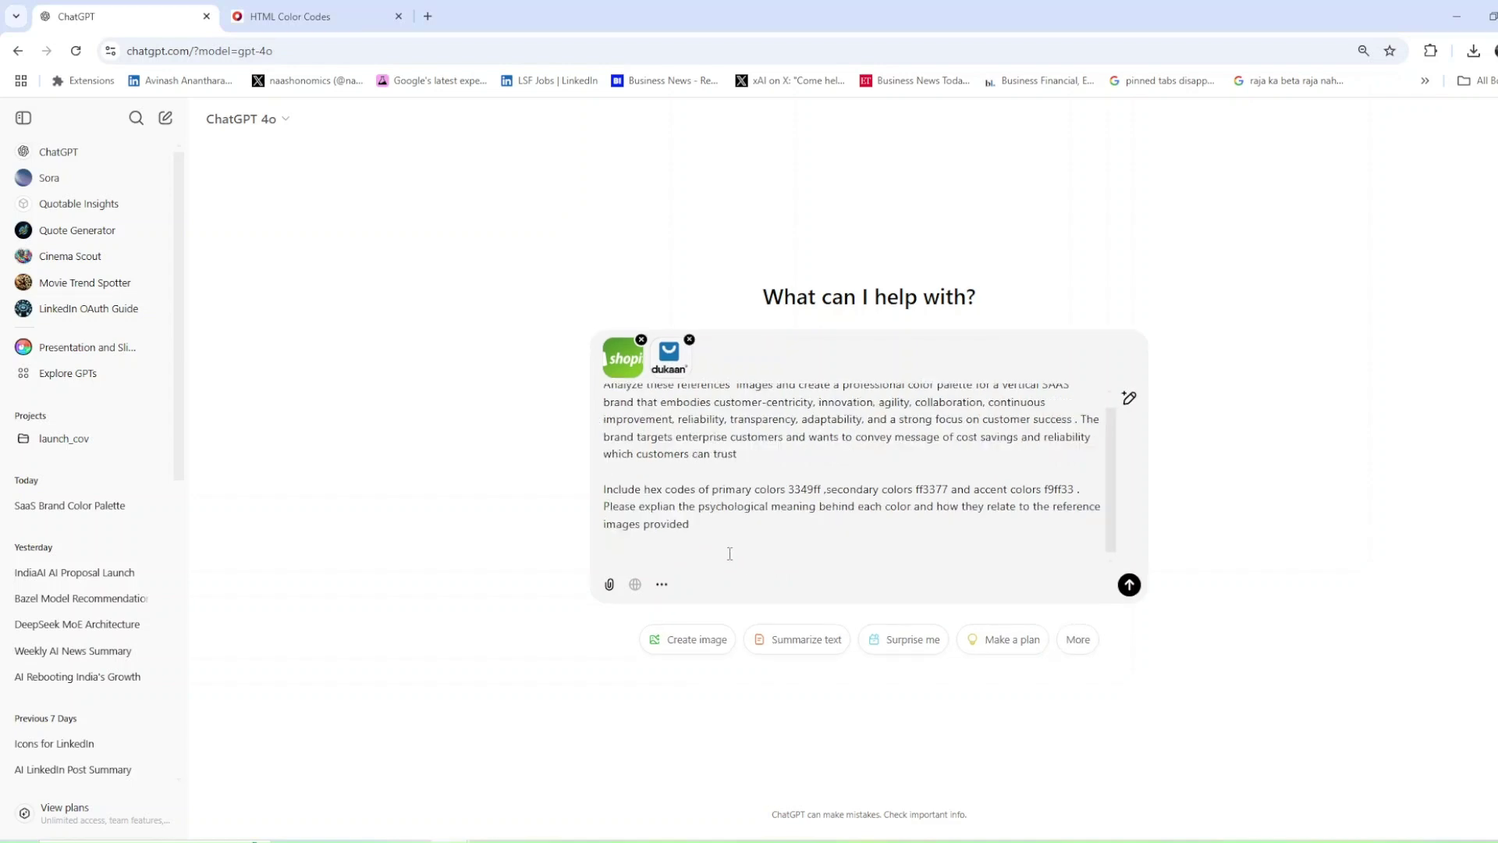
type("Lets ")
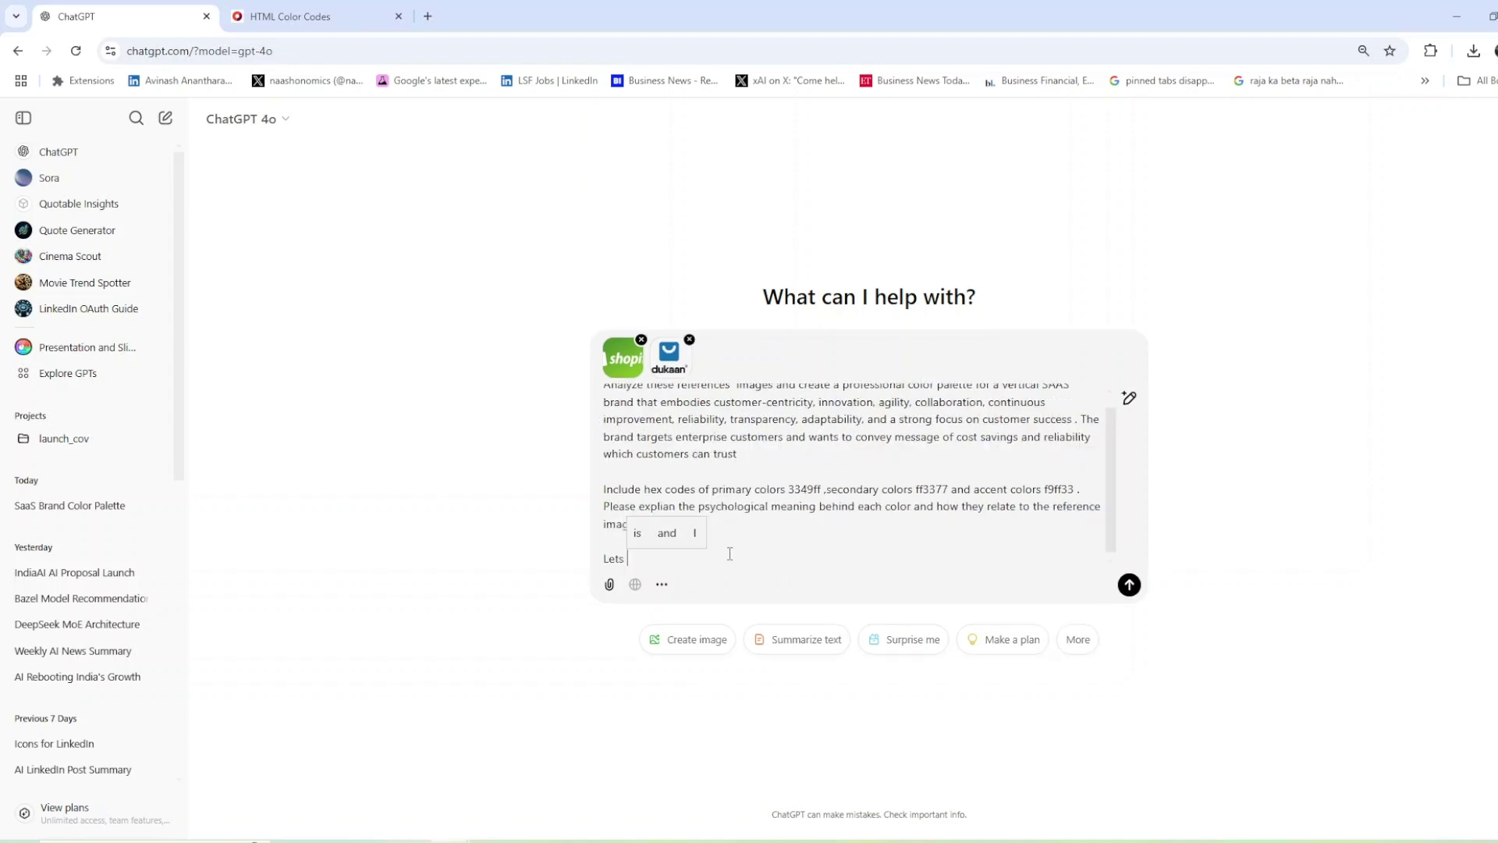
type("assume i am")
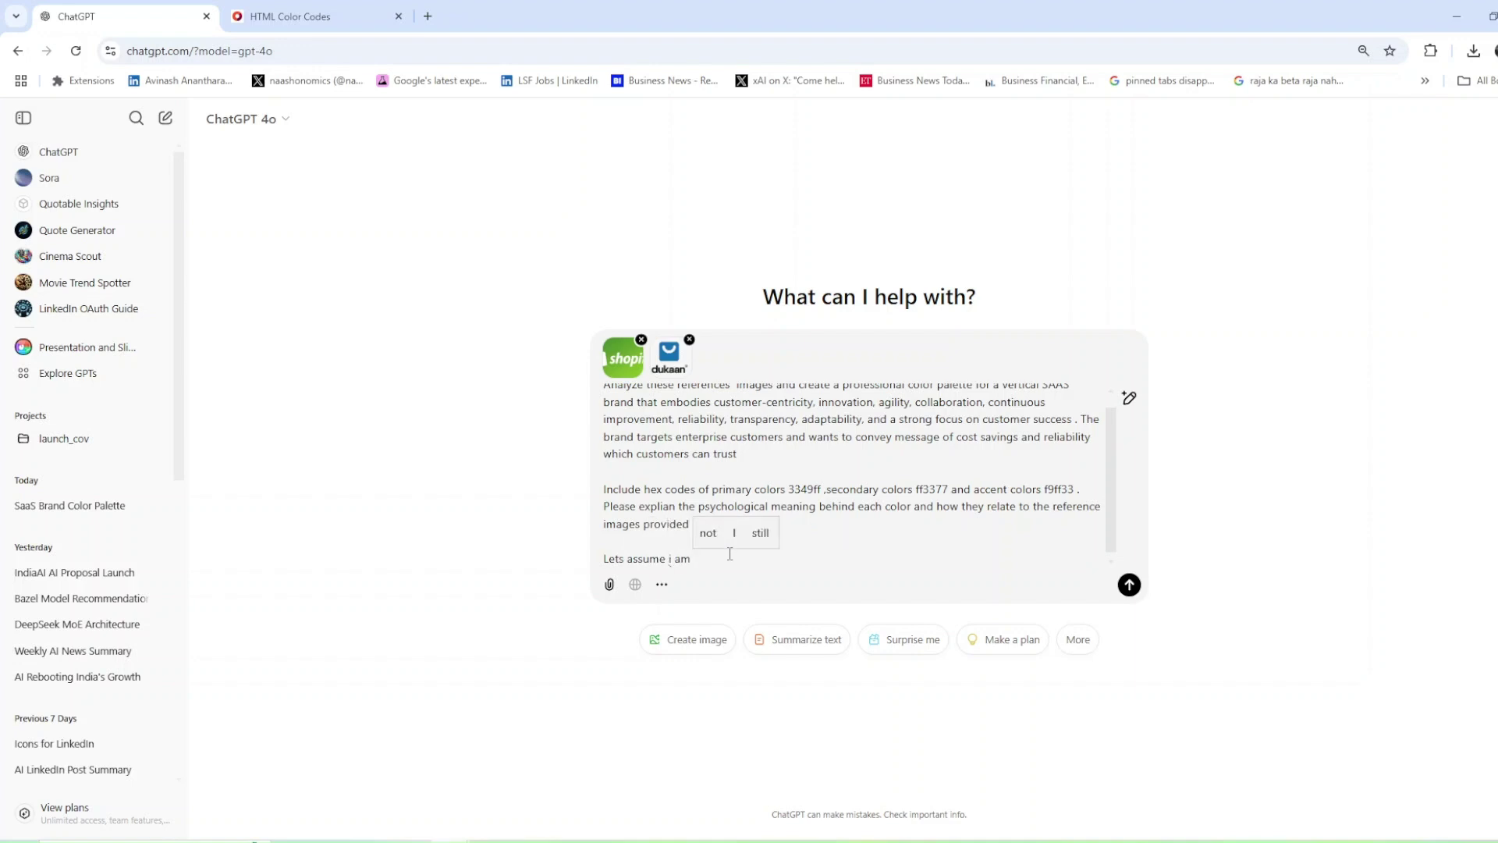
type(" building a new br")
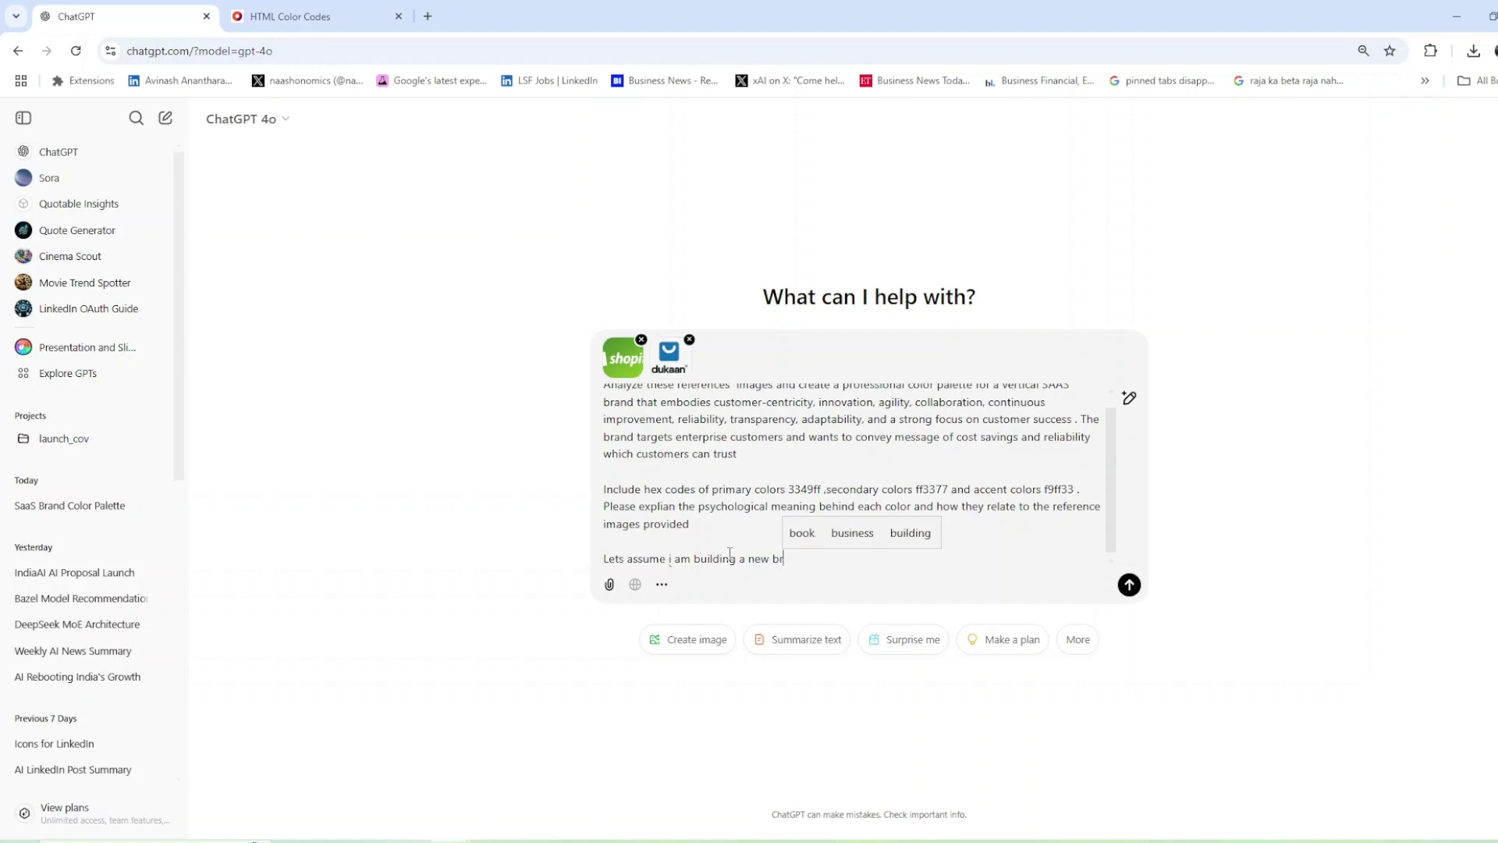
type("and for ")
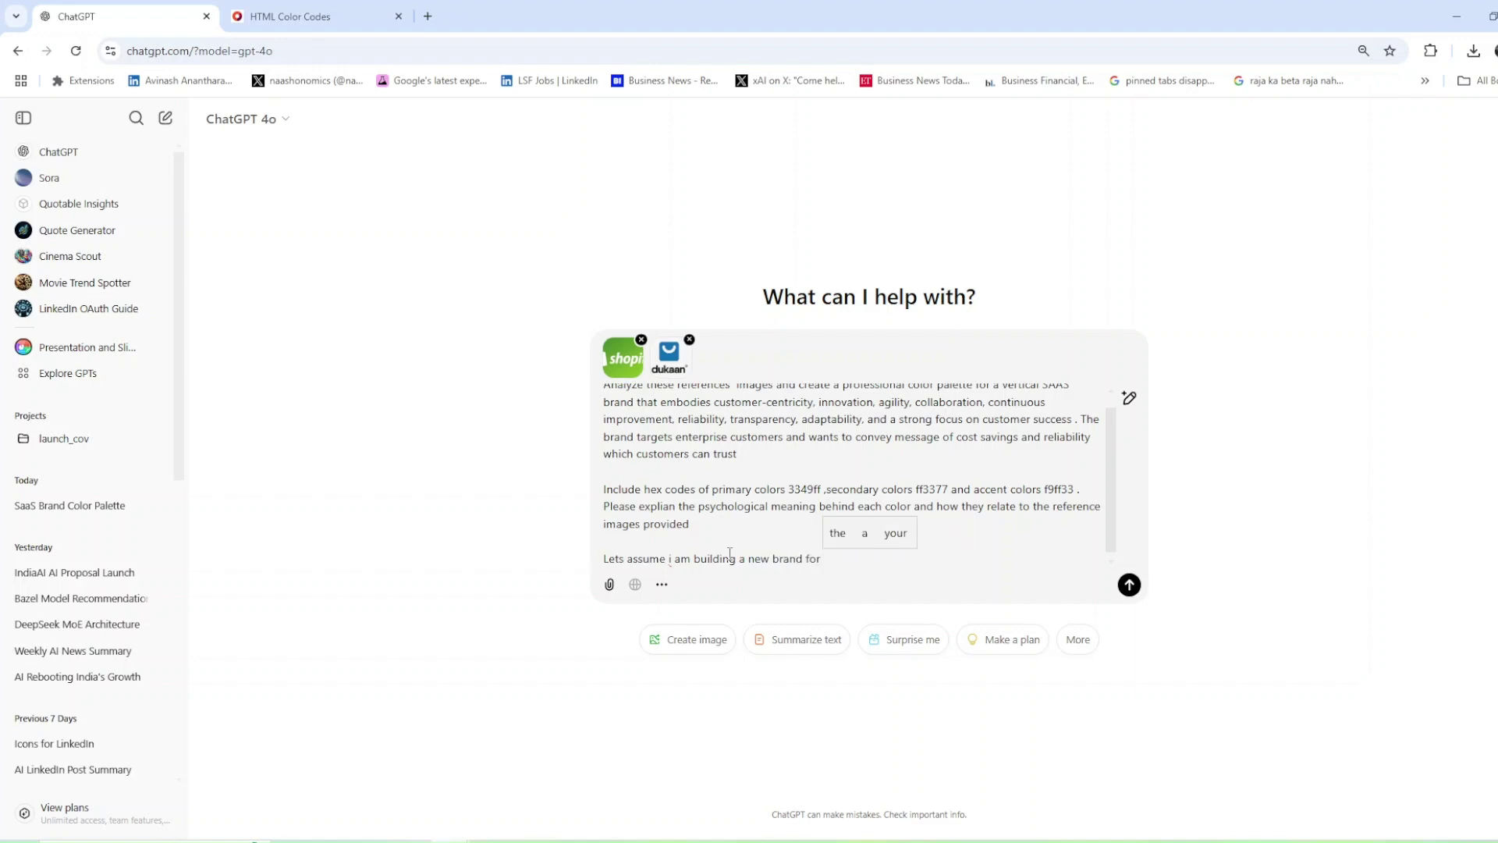
type("shared")
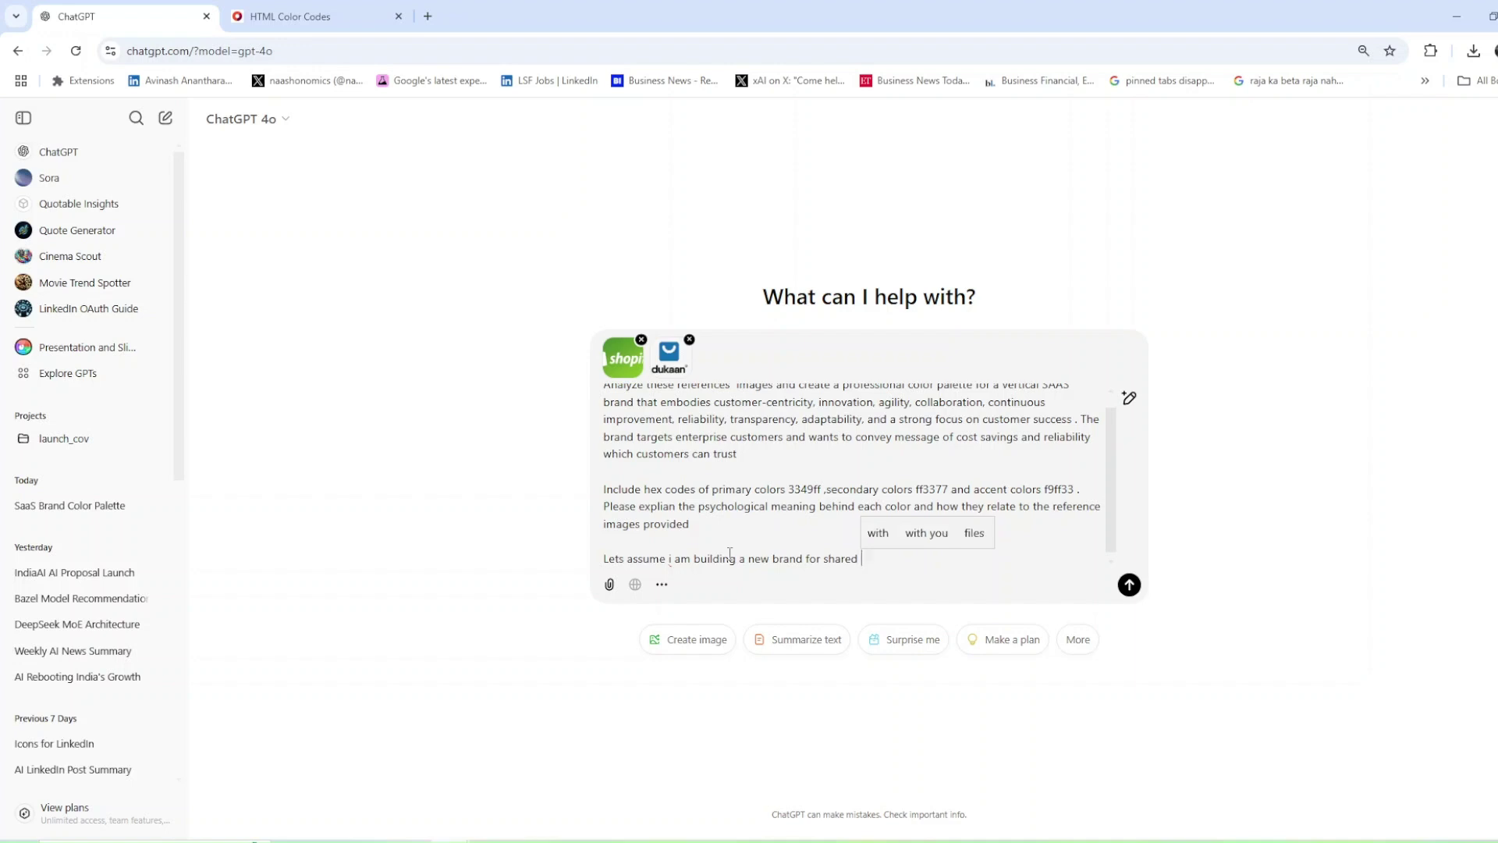
key("BackSpace")
key("BackSpace")
key("BackSpace")
key("BackSpace")
key("BackSpace")
key("BackSpace")
key("BackSpace")
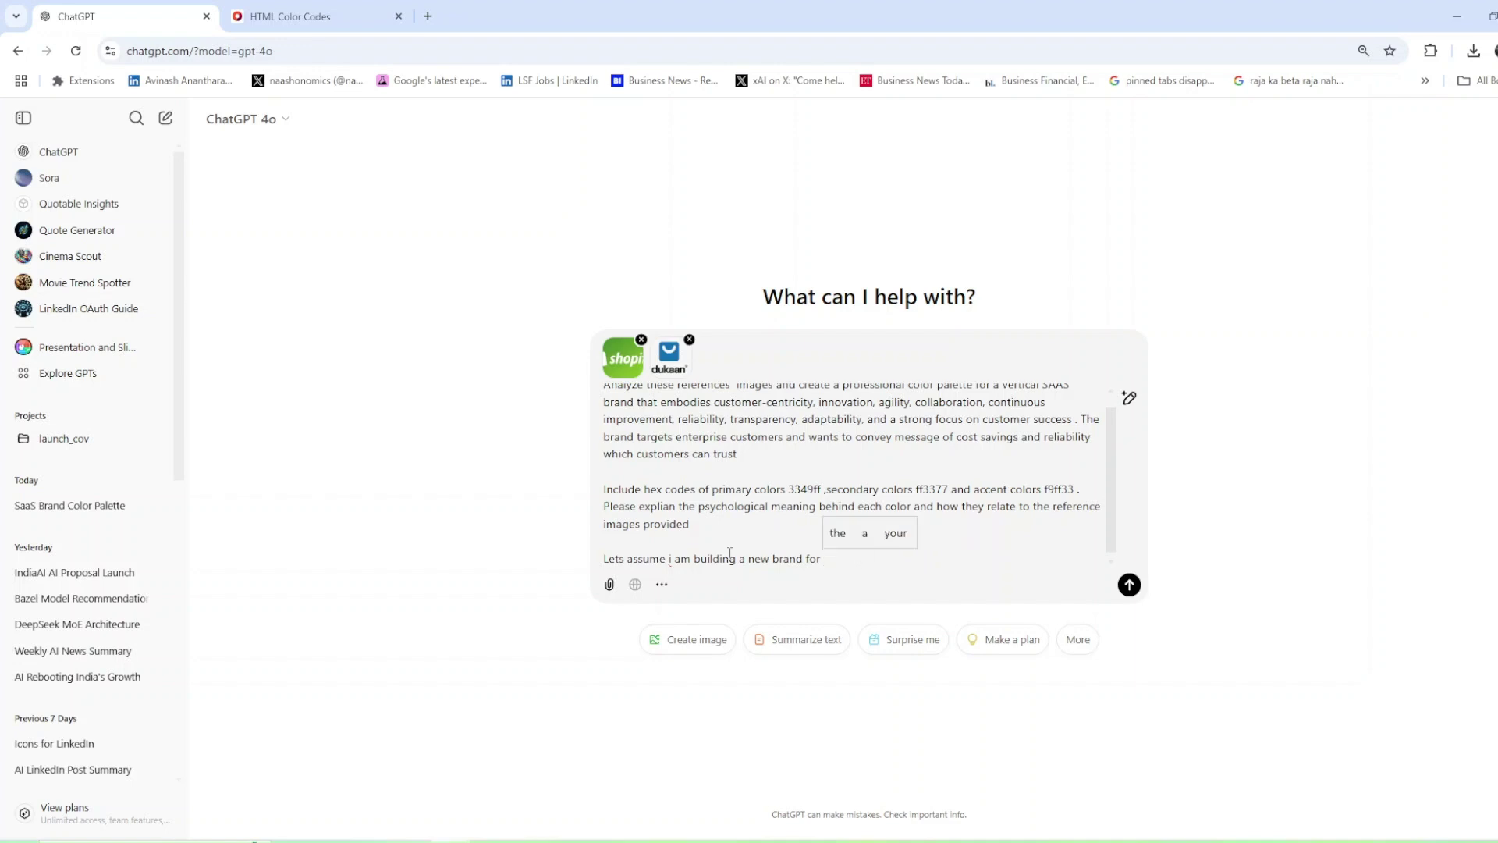
Continue the sentence with "we work for shared cloud kitchen", correcting the spelling of "kitchen".
type("w")
type("e")
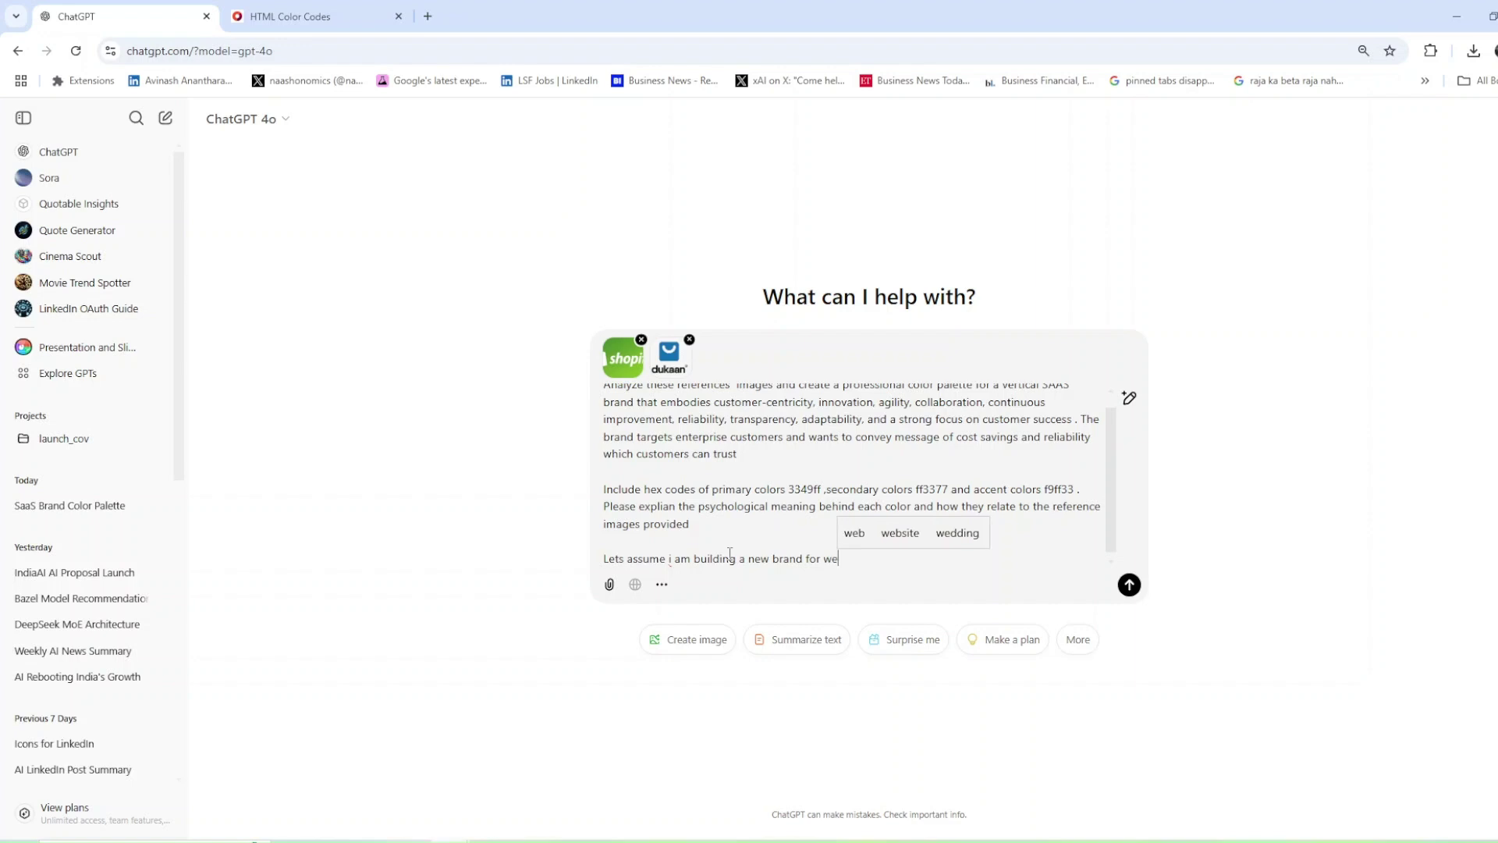
type(" work for shared ")
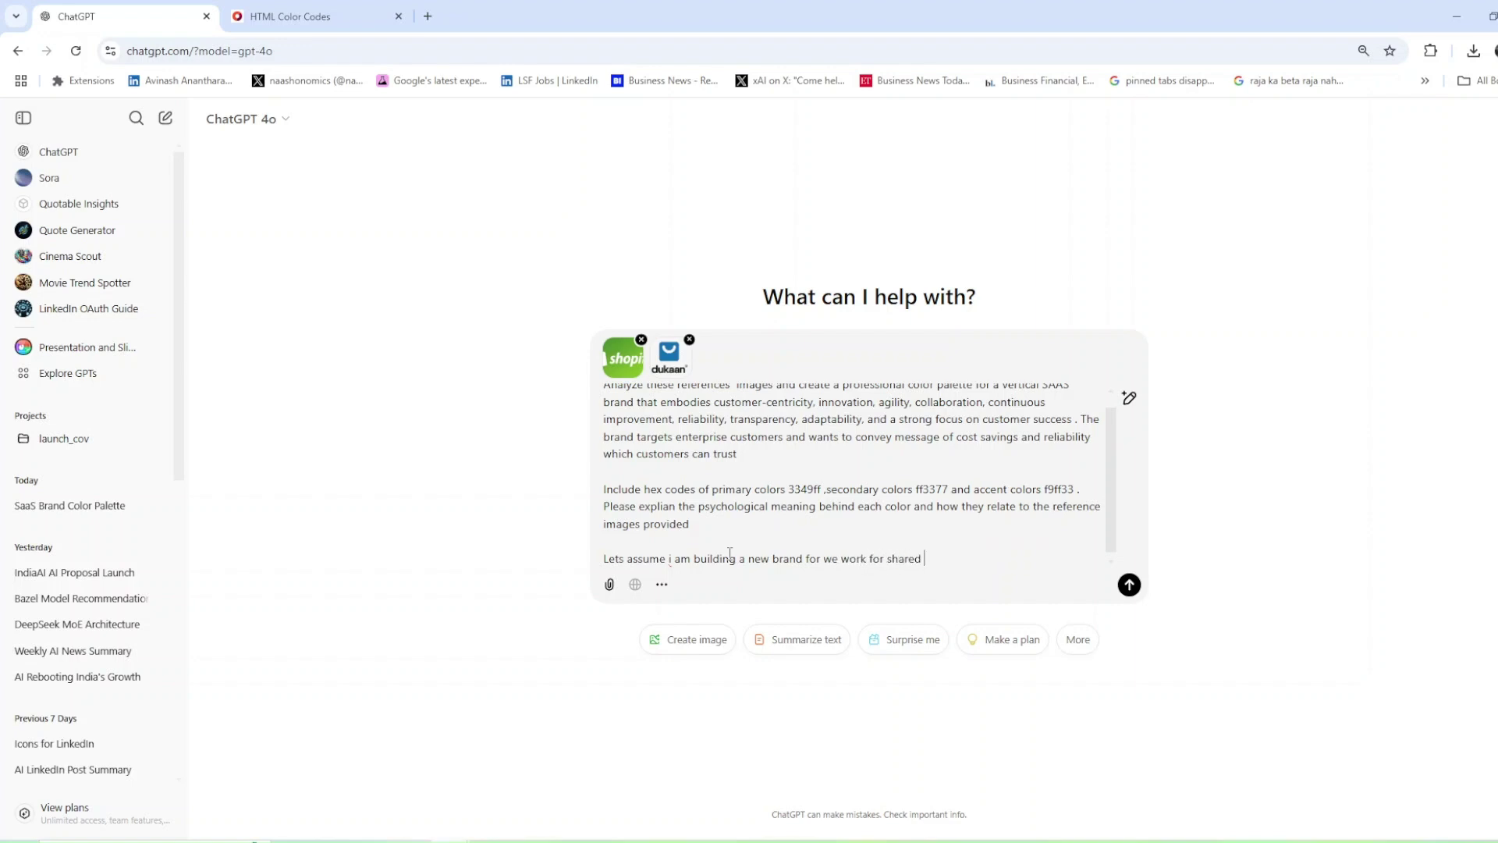
type("cloud kictehn")
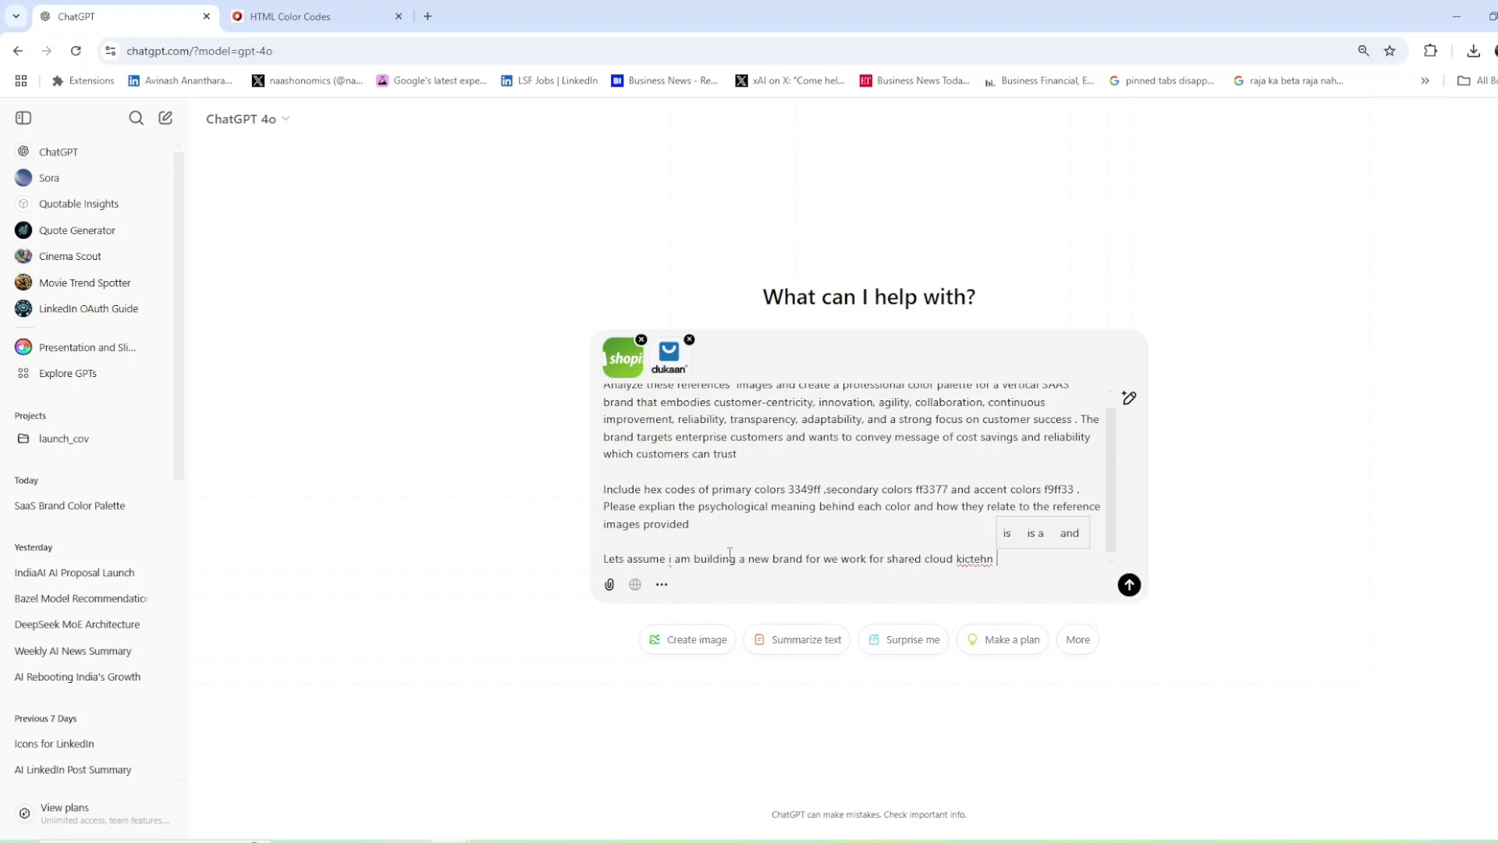
right_click(964, 559)
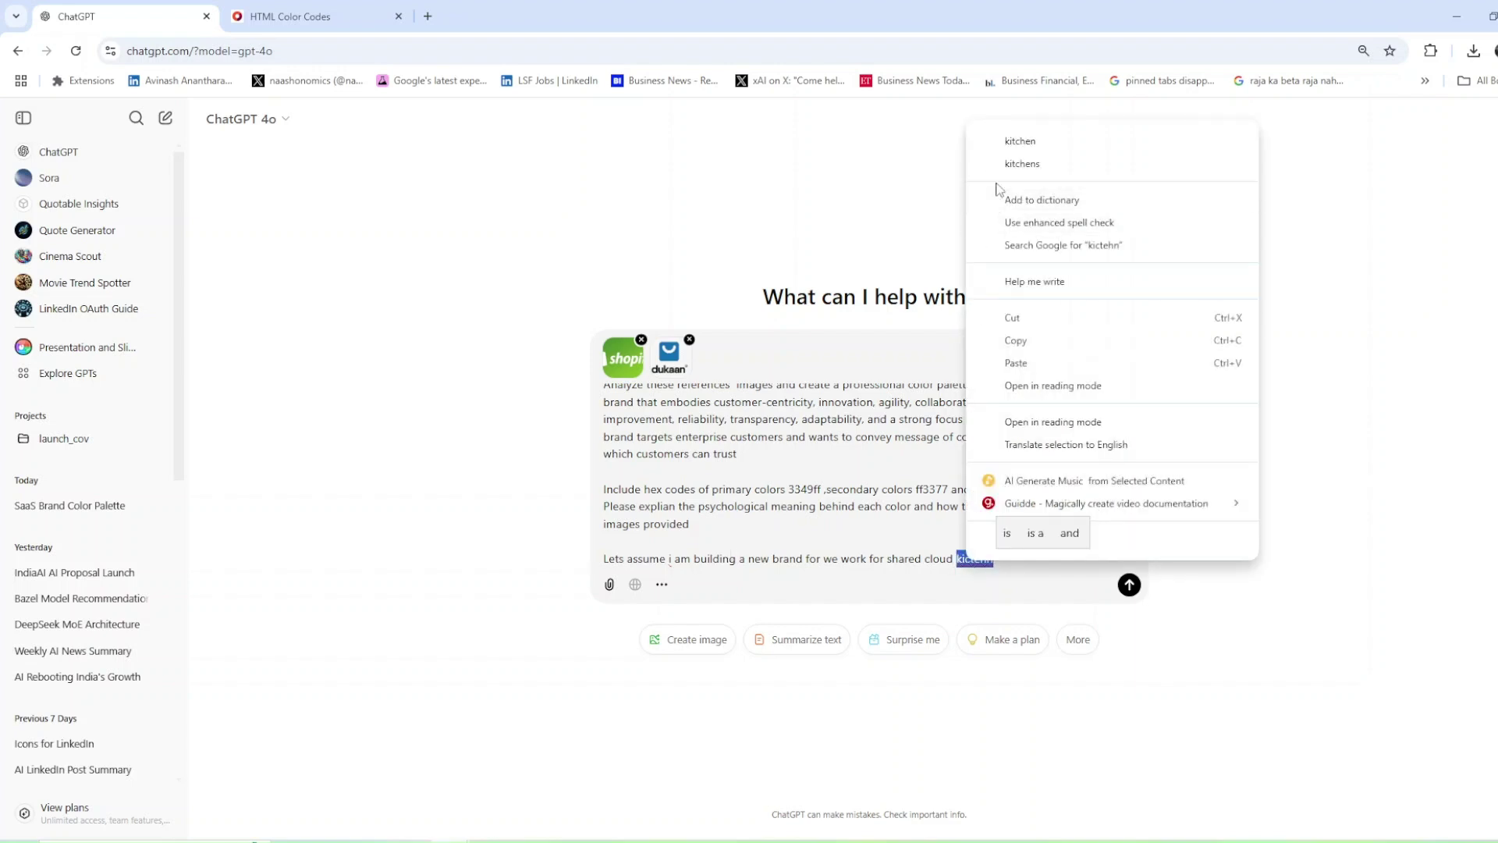
left_click(1012, 148)
Add "what should be the name logo which offers similar experience" to the prompt, correcting the misspelled words.
type("what s")
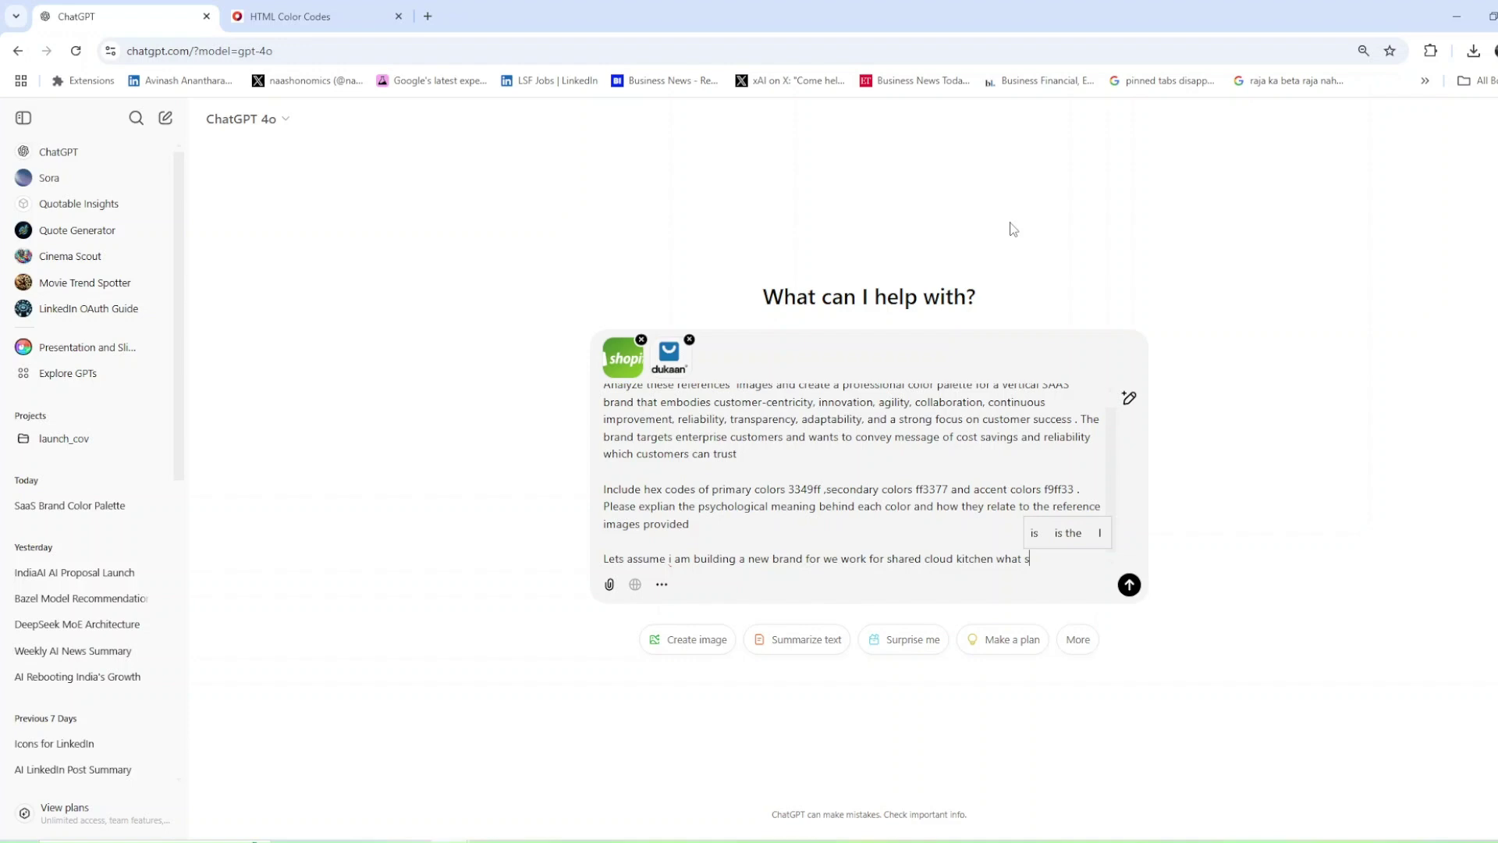
type("hould be the name ")
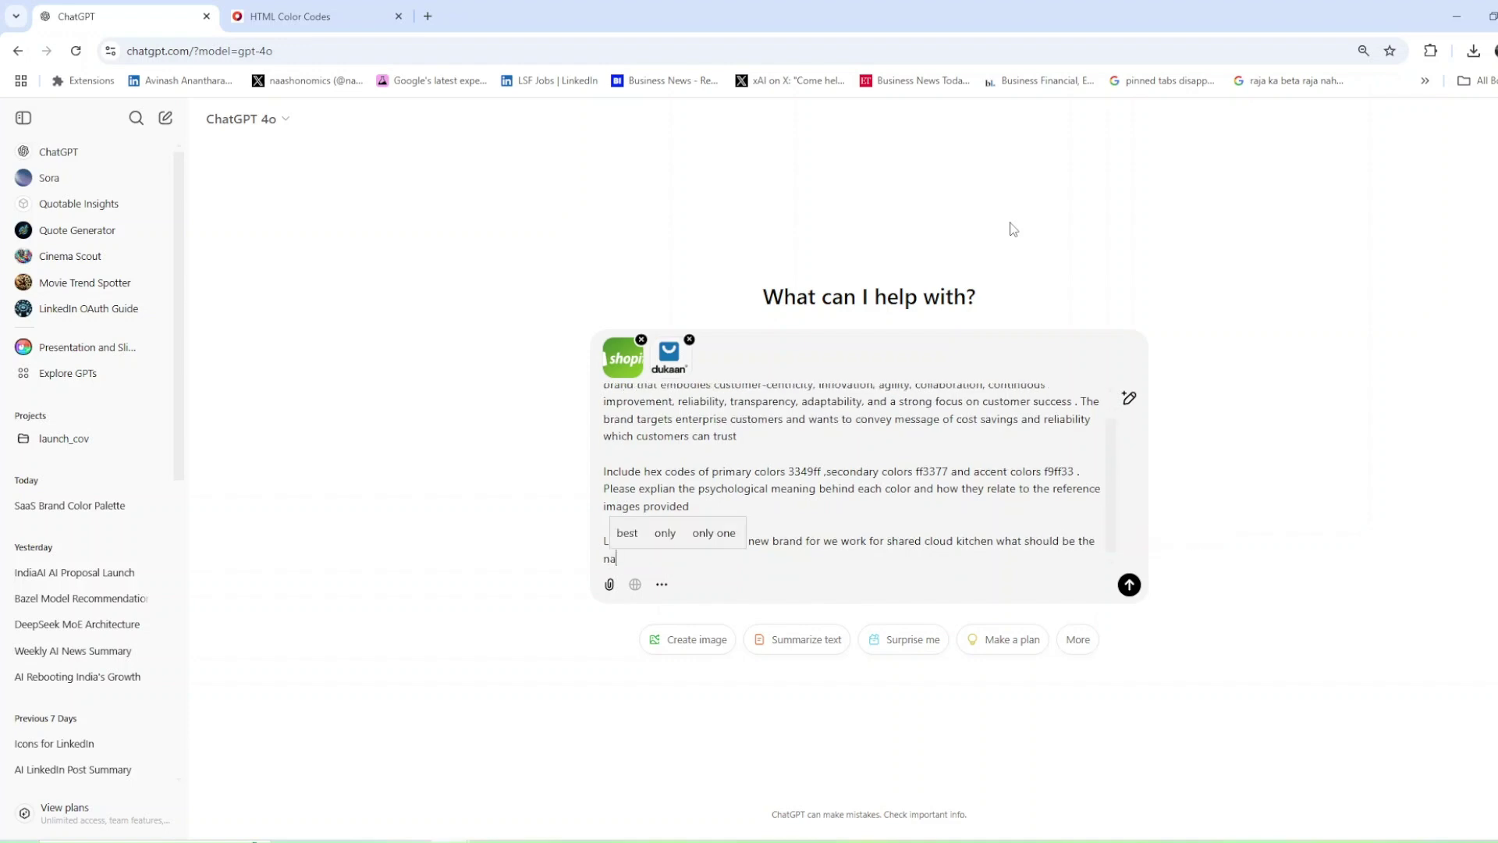
type("logo")
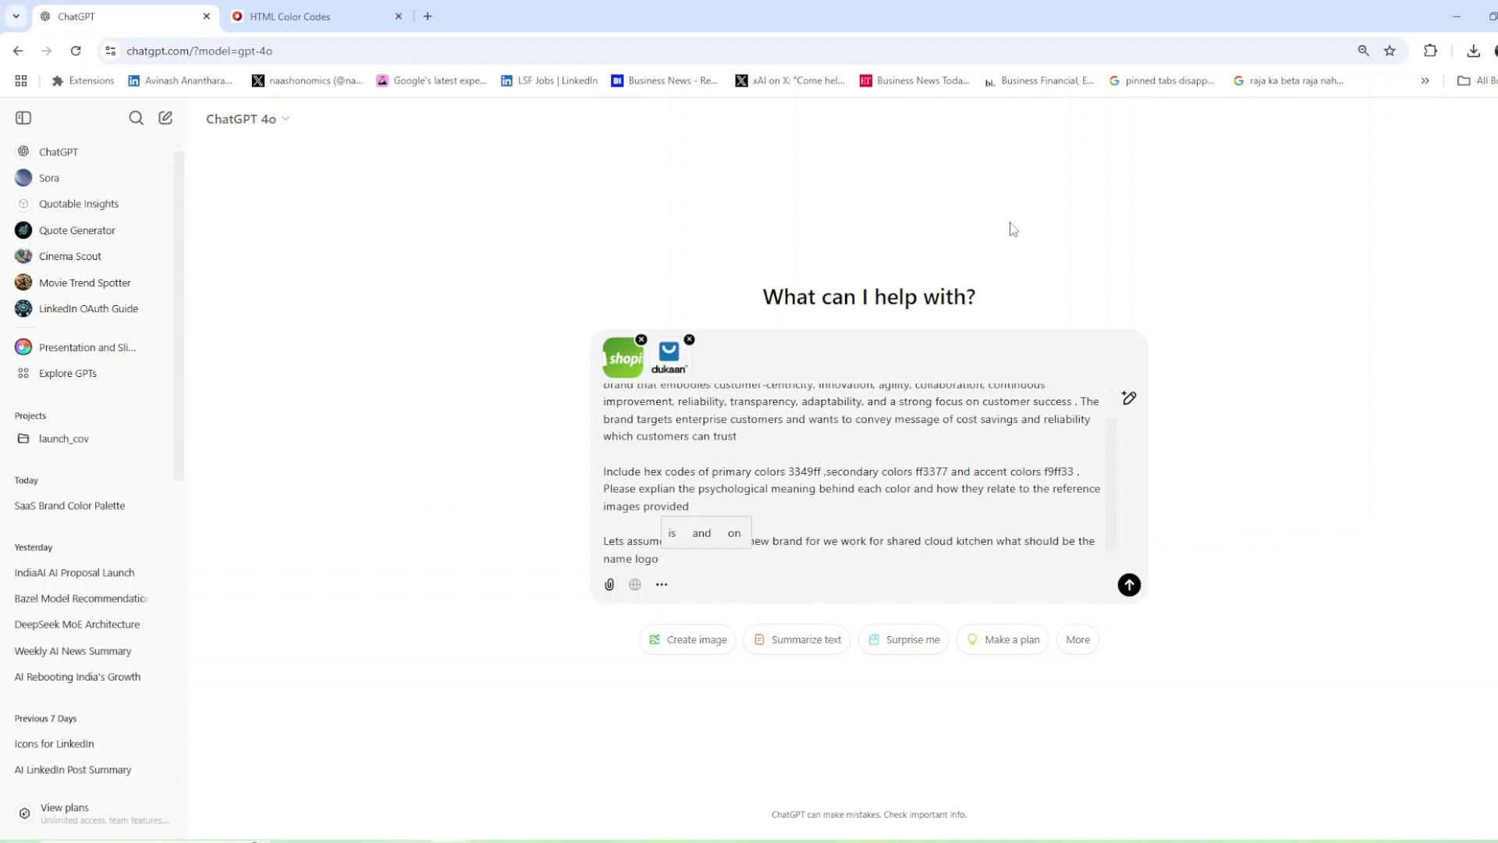
type(" which of")
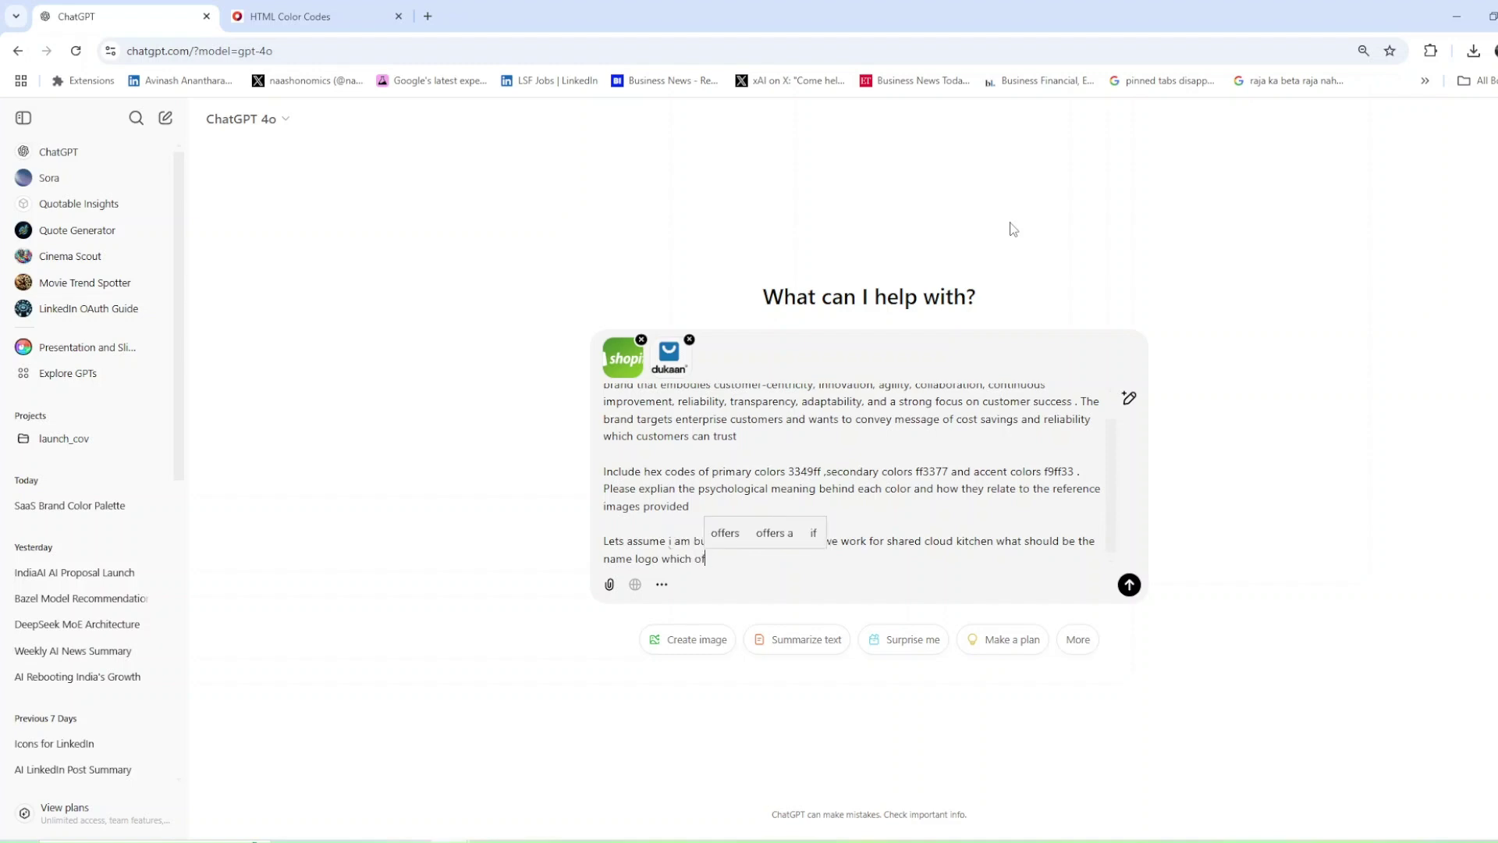
type("fers simi")
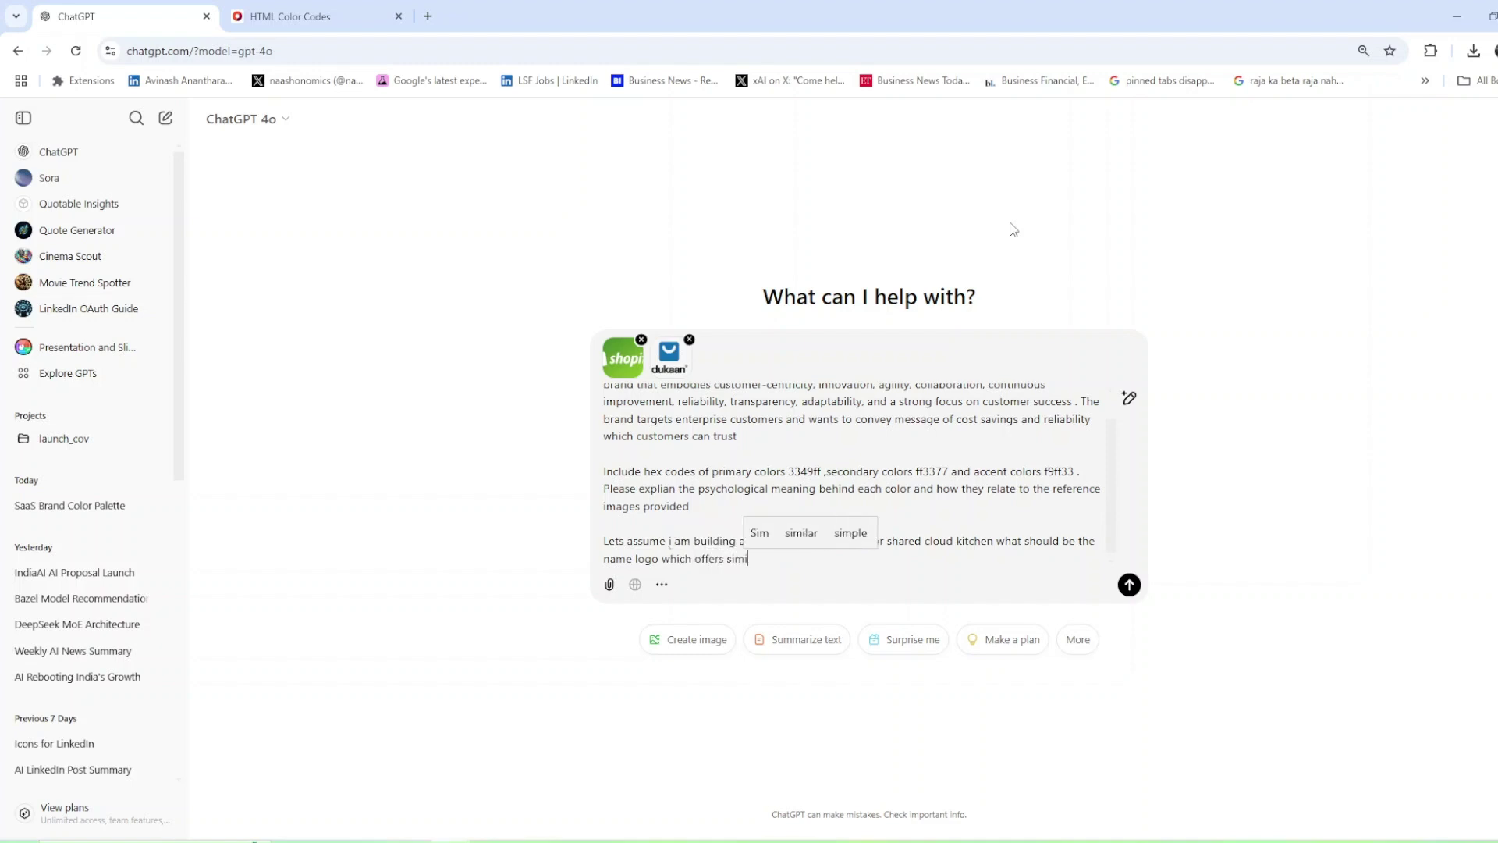
type("lkar expierence")
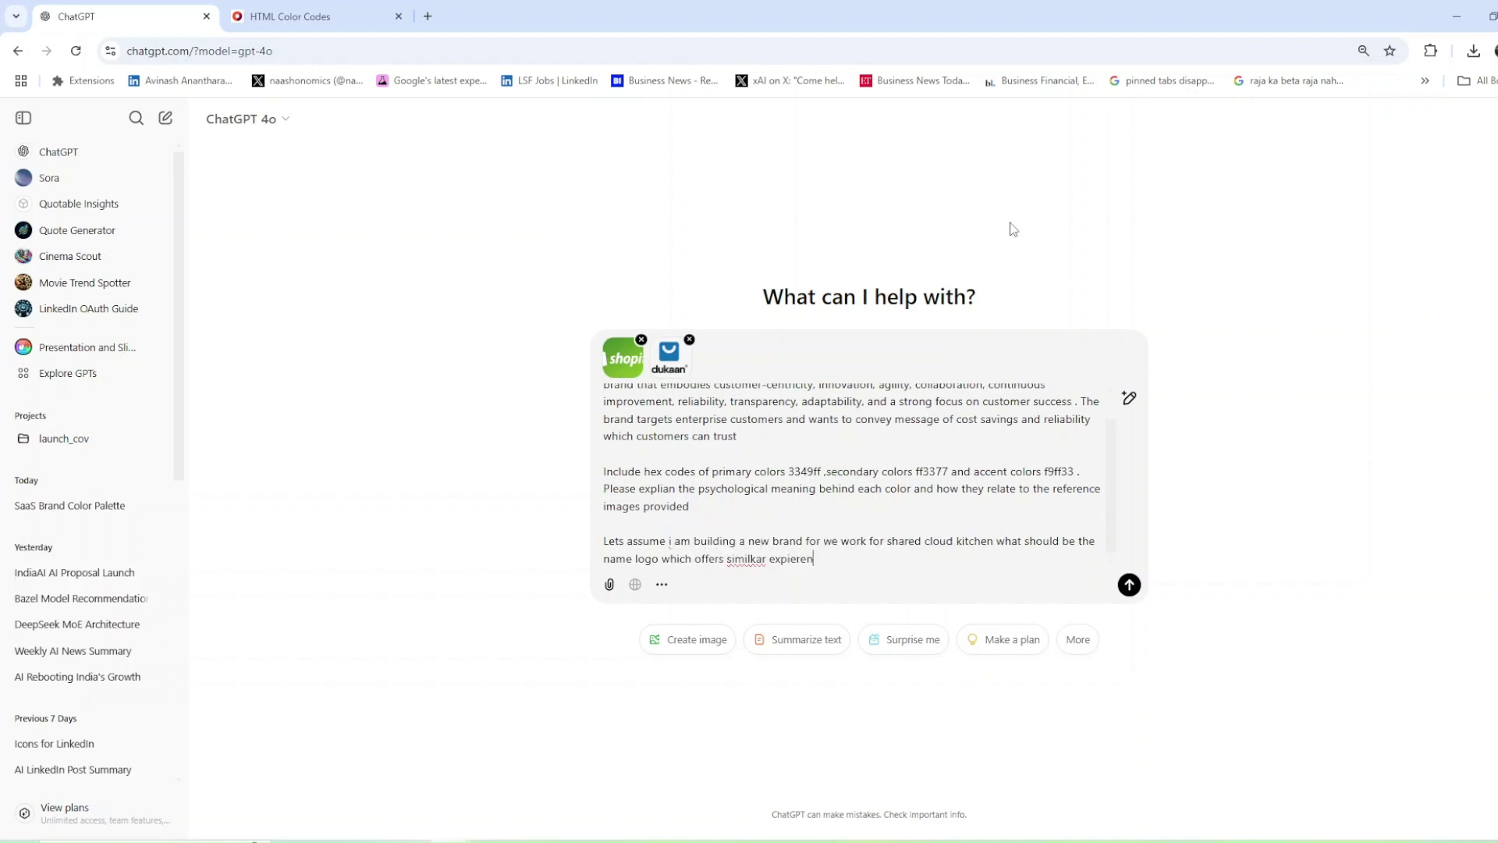
right_click(736, 558)
left_click(771, 171)
right_click(784, 558)
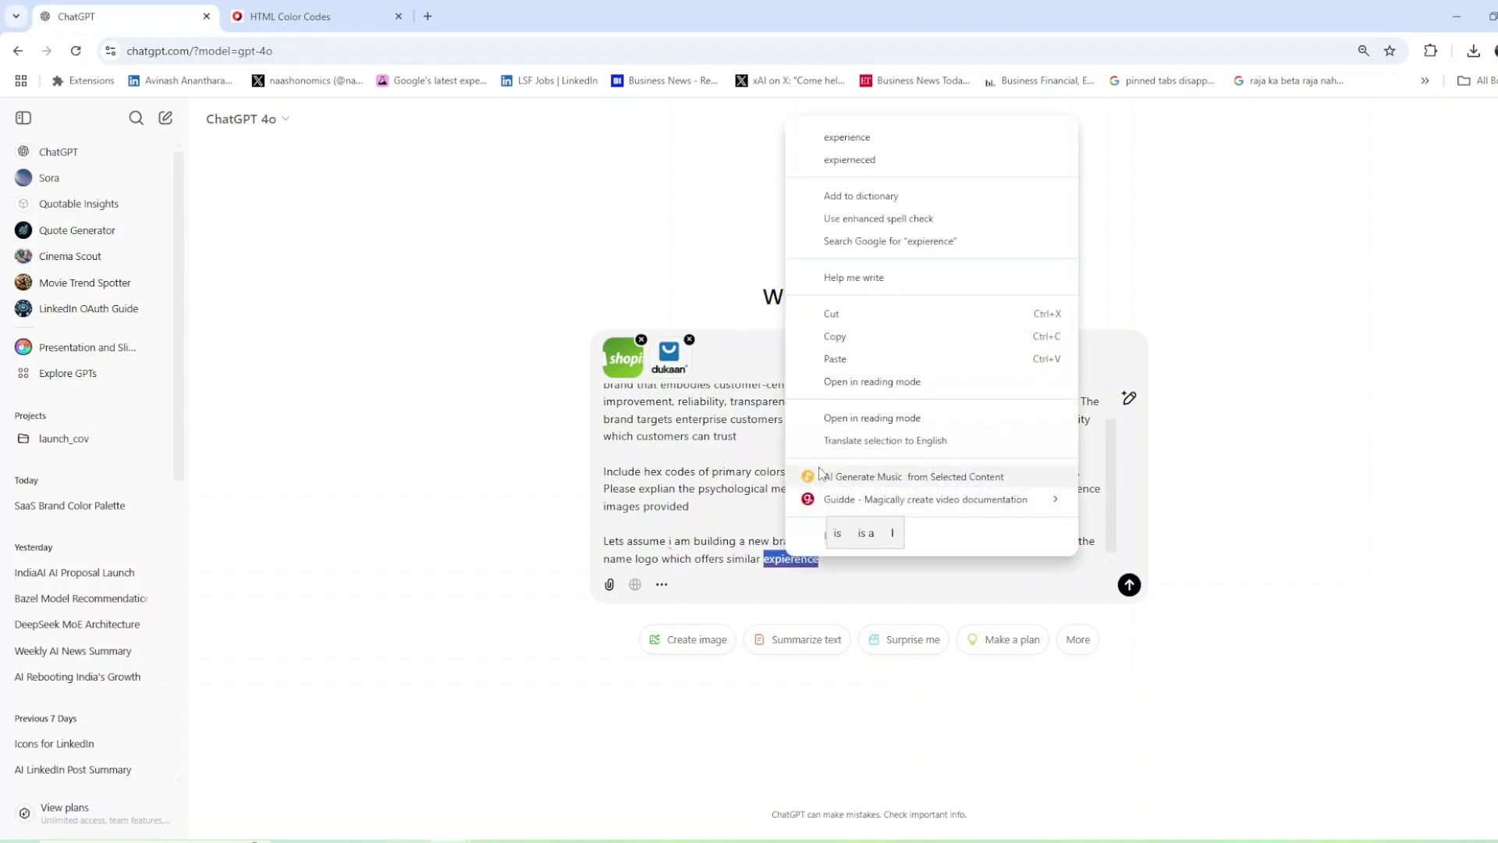
left_click(842, 142)
Finish the prompt with "can that be generated ?" and submit it.
type("can that ")
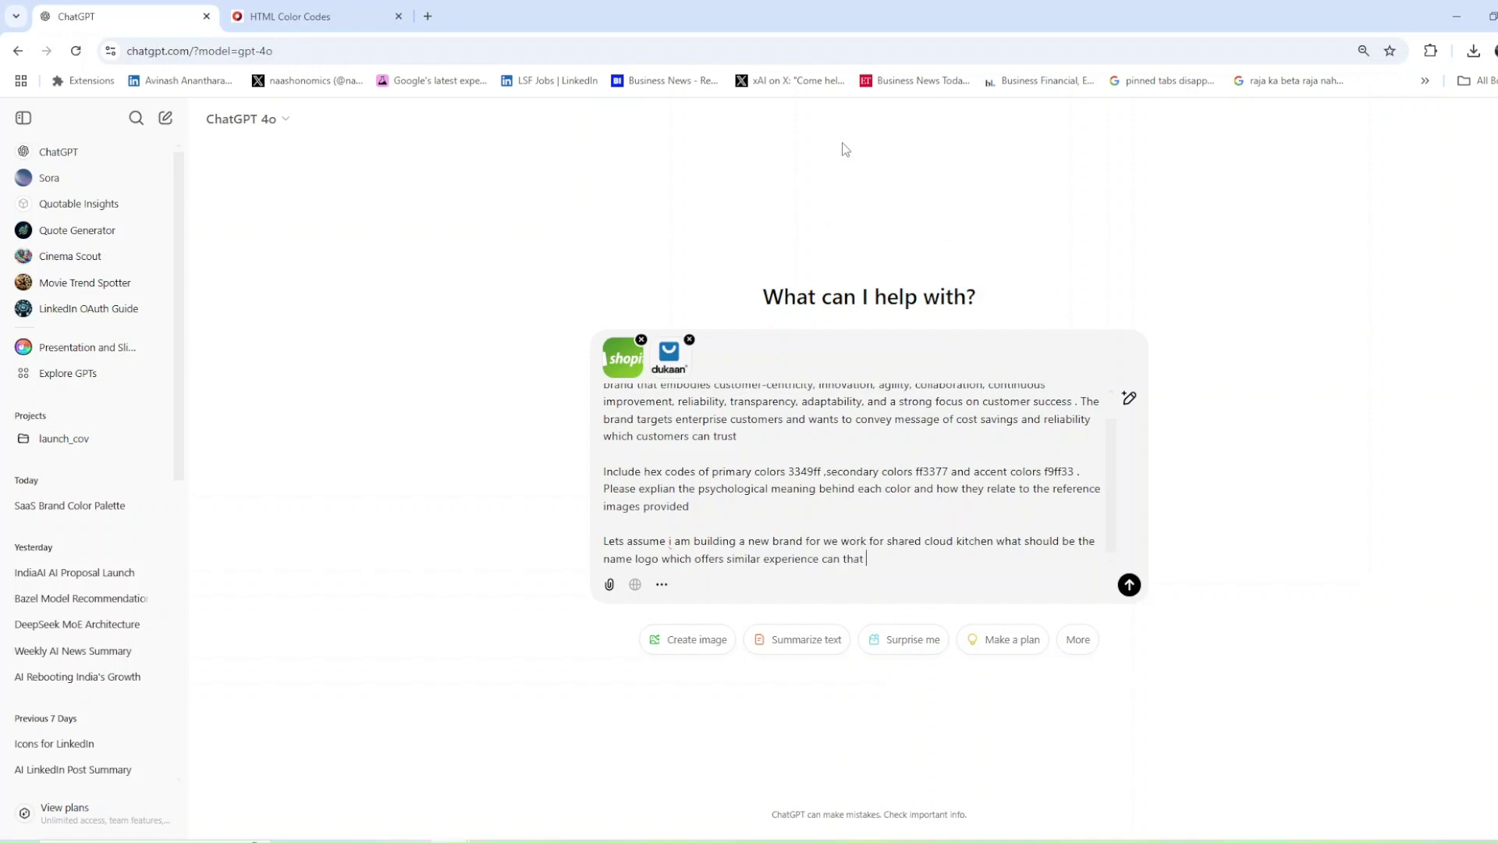
type("be generated ?")
left_click(1129, 584)
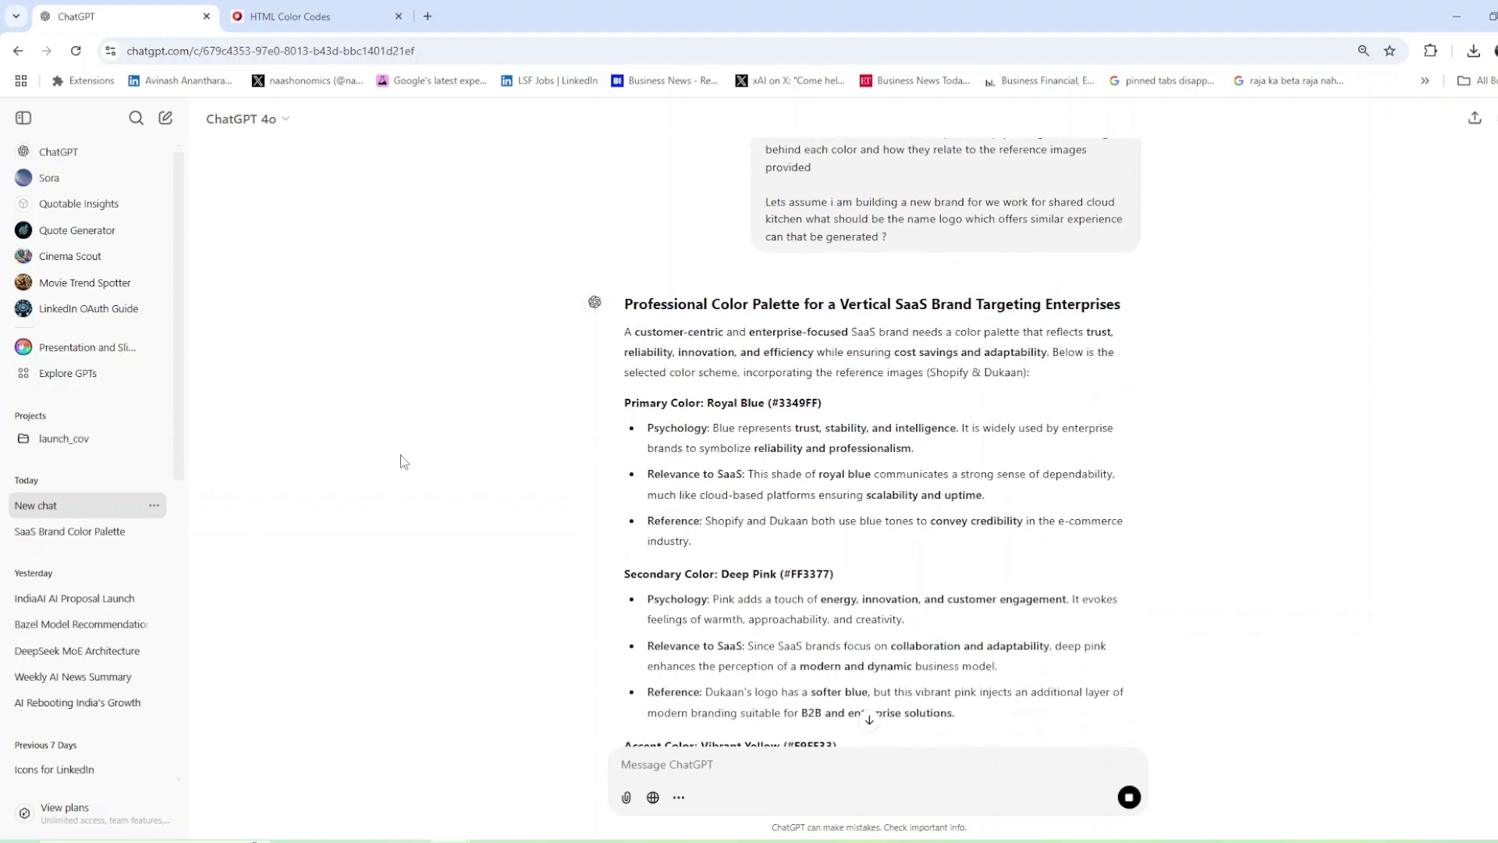
Review the response's primary, secondary and accent color explanations, followed by the brand name ideas and logo concept.
left_click_drag(622, 220, 656, 305)
left_click(655, 303)
scroll(660, 320, "down", 2)
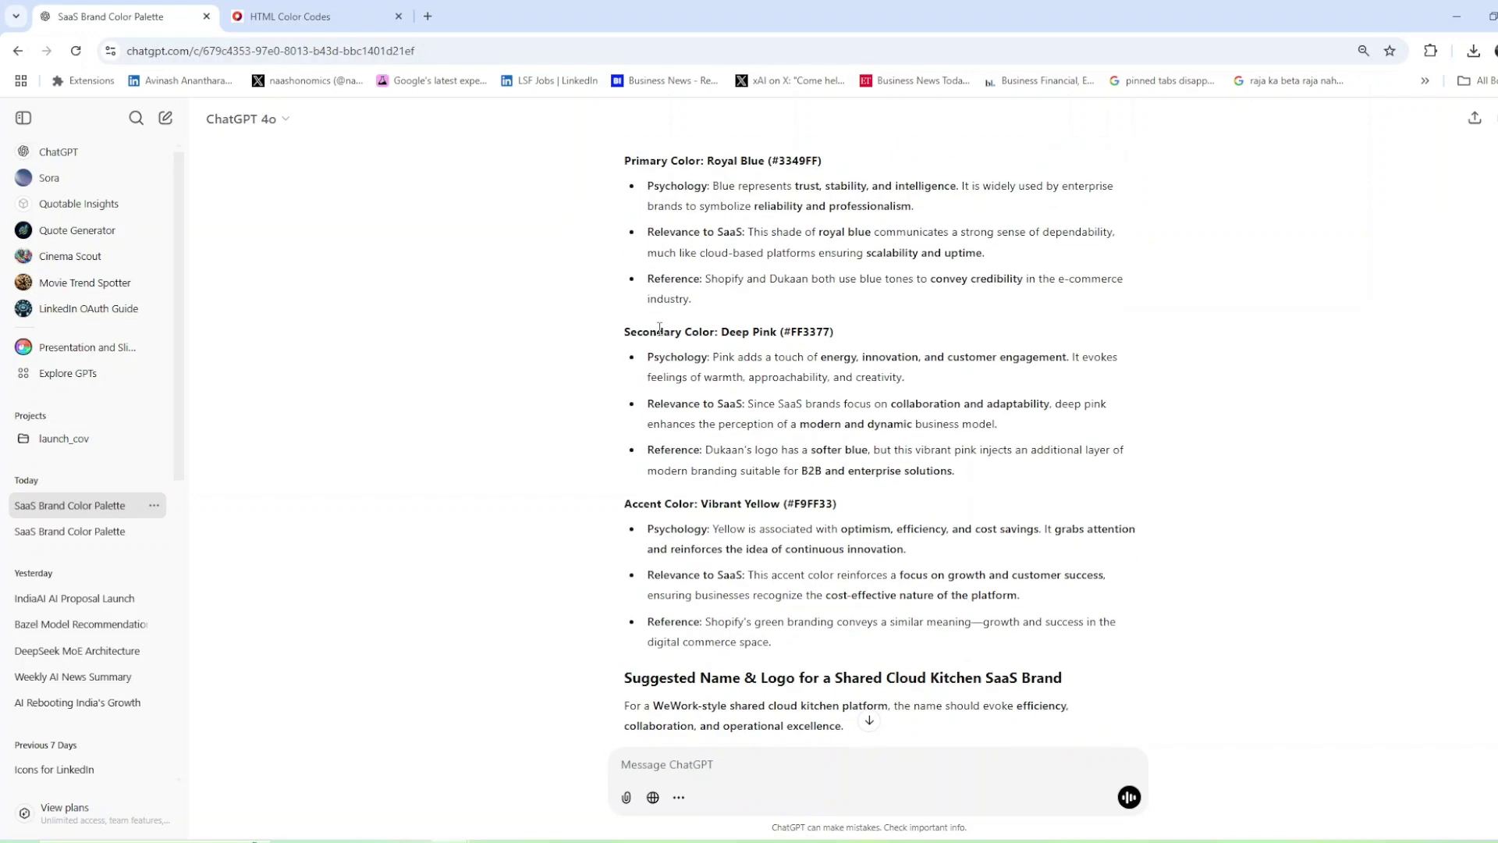
scroll(660, 329, "up", 2)
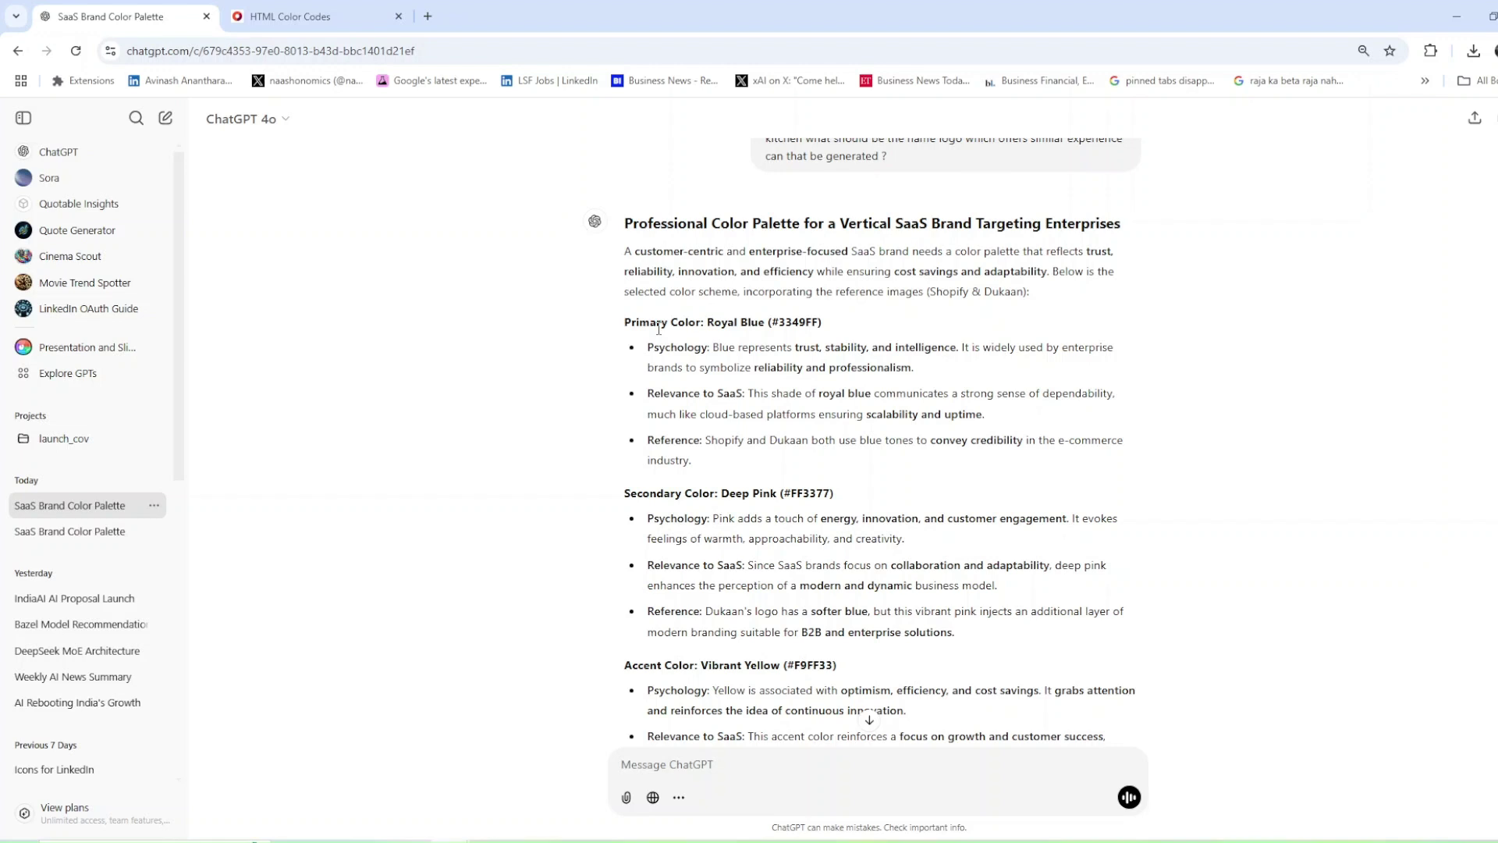
scroll(660, 328, "down", 1)
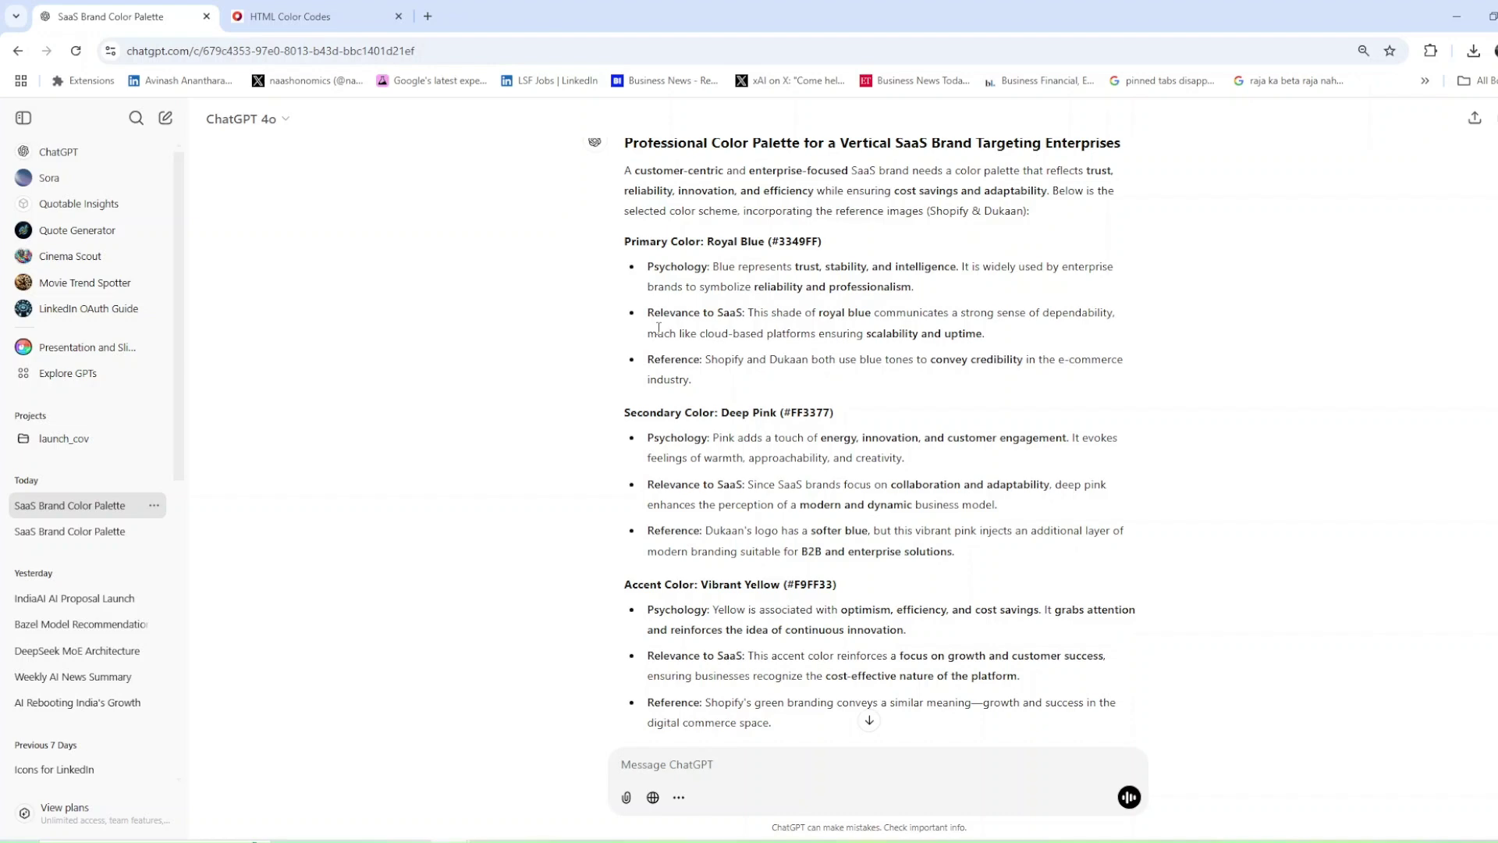
scroll(659, 329, "down", 2)
scroll(658, 329, "down", 1)
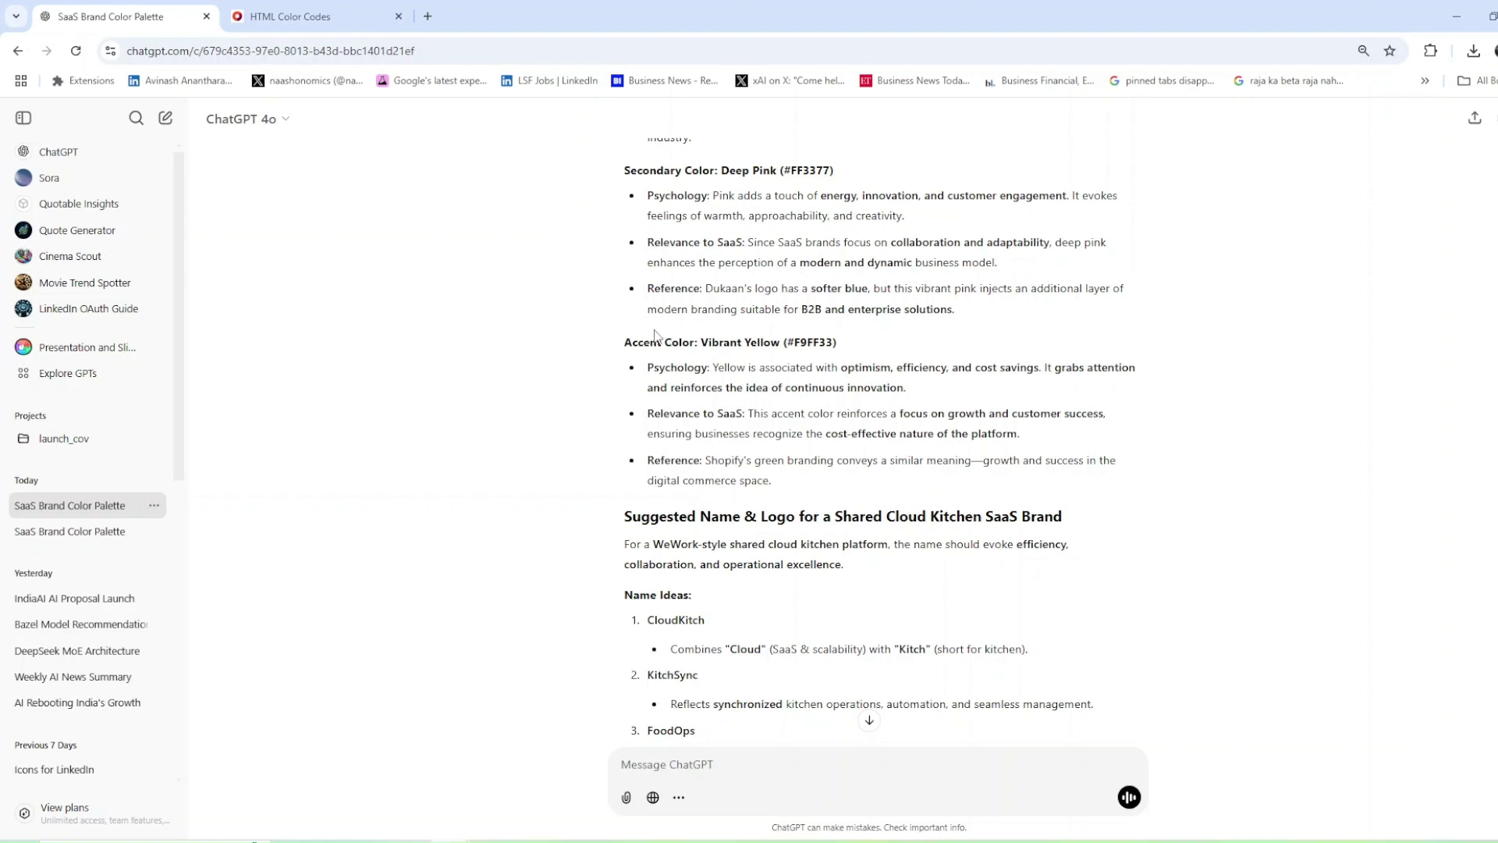
scroll(656, 331, "down", 1)
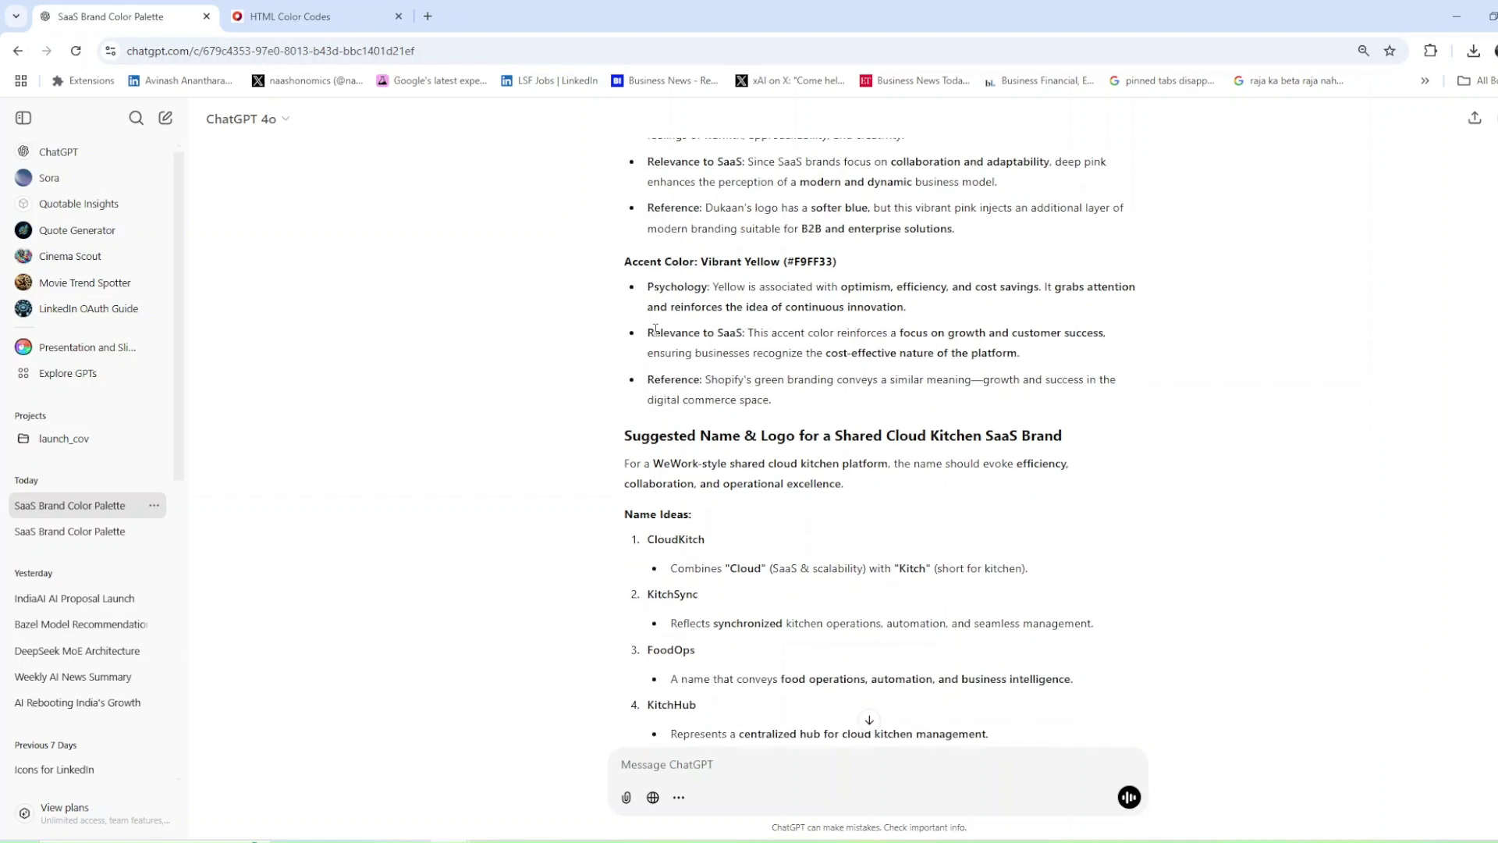
scroll(655, 329, "down", 5)
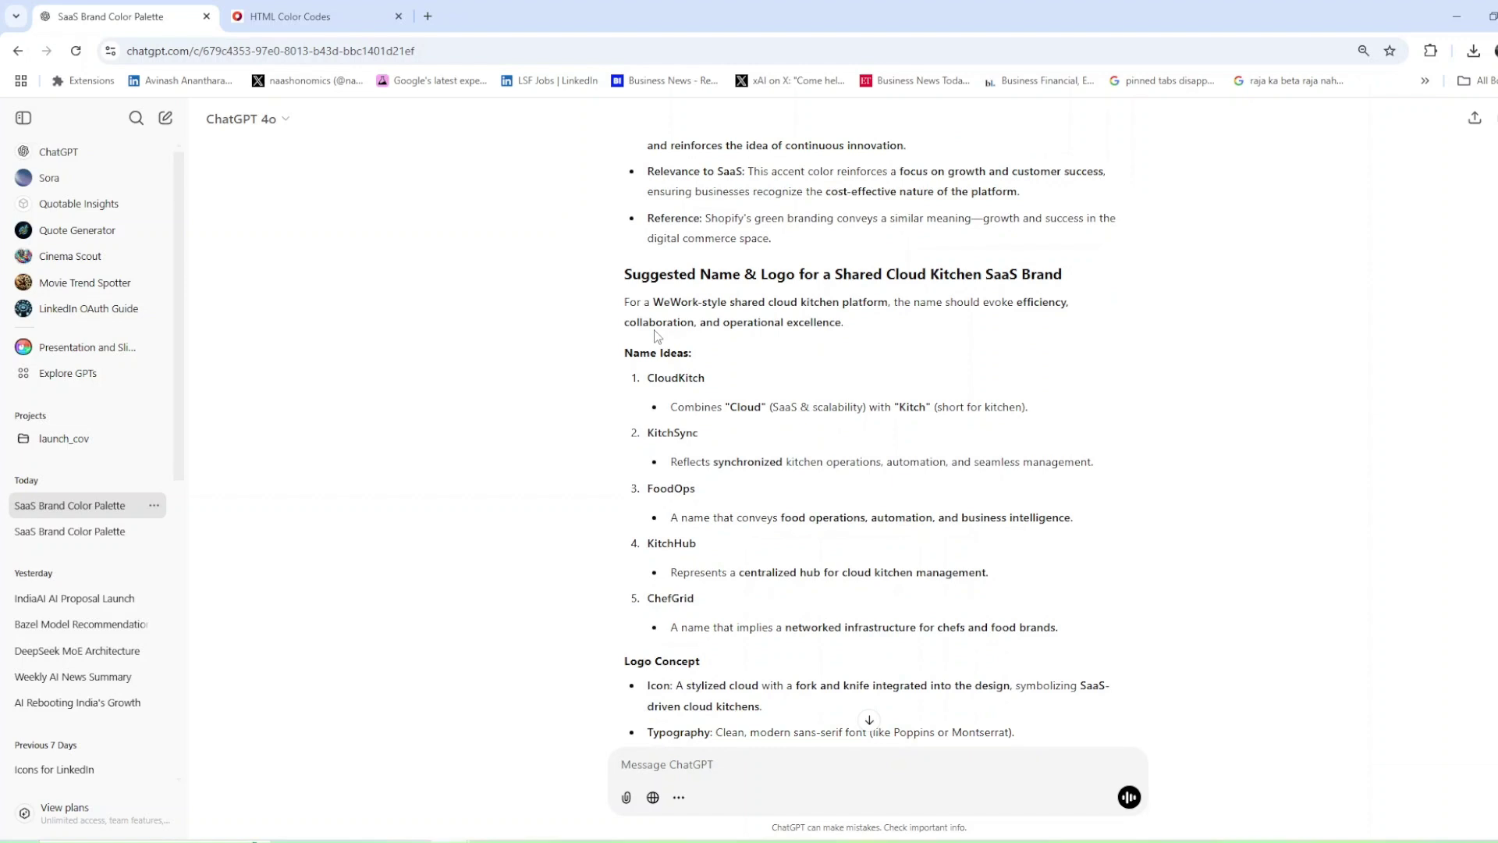
Send the follow-up message "can you generate the logo?".
type("can you generate the logo?")
key("Return")
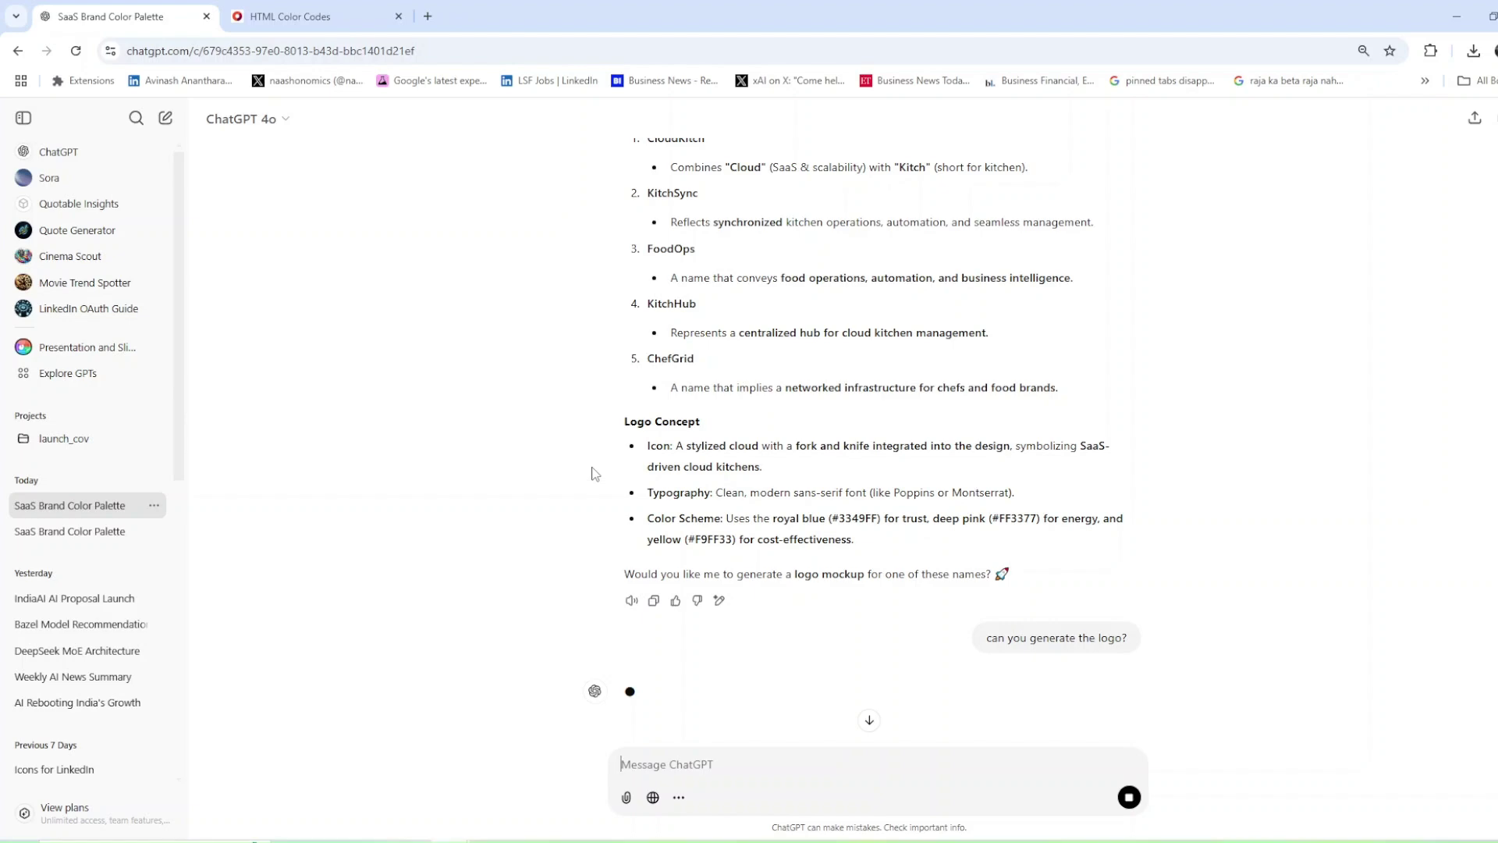
View the generated logo image enlarged, return to the conversation, and review its description along with the earlier name ideas and logo concept.
scroll(595, 474, "down", 2)
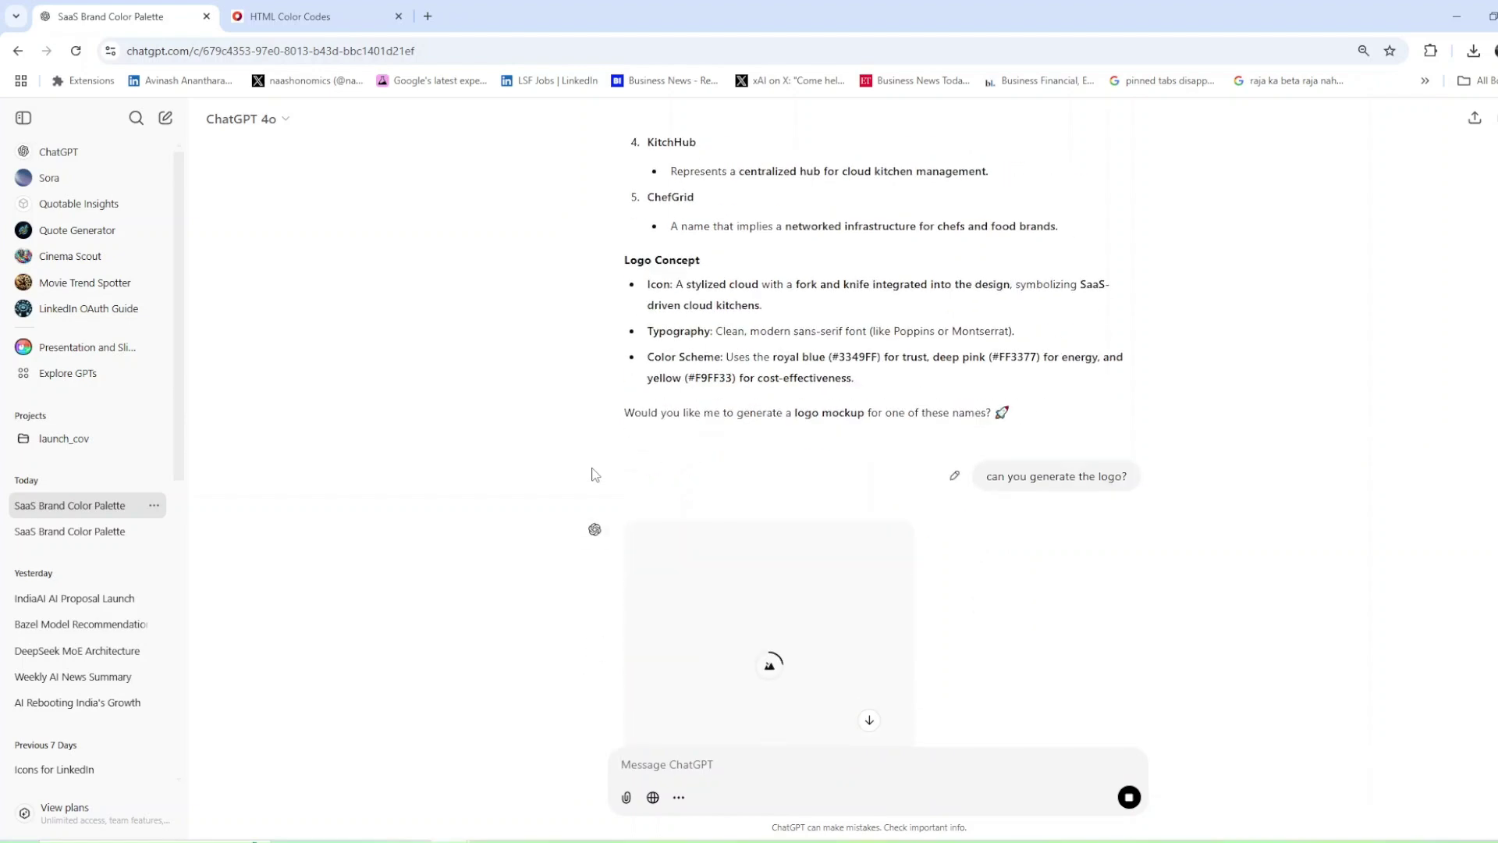
scroll(594, 474, "up", 5)
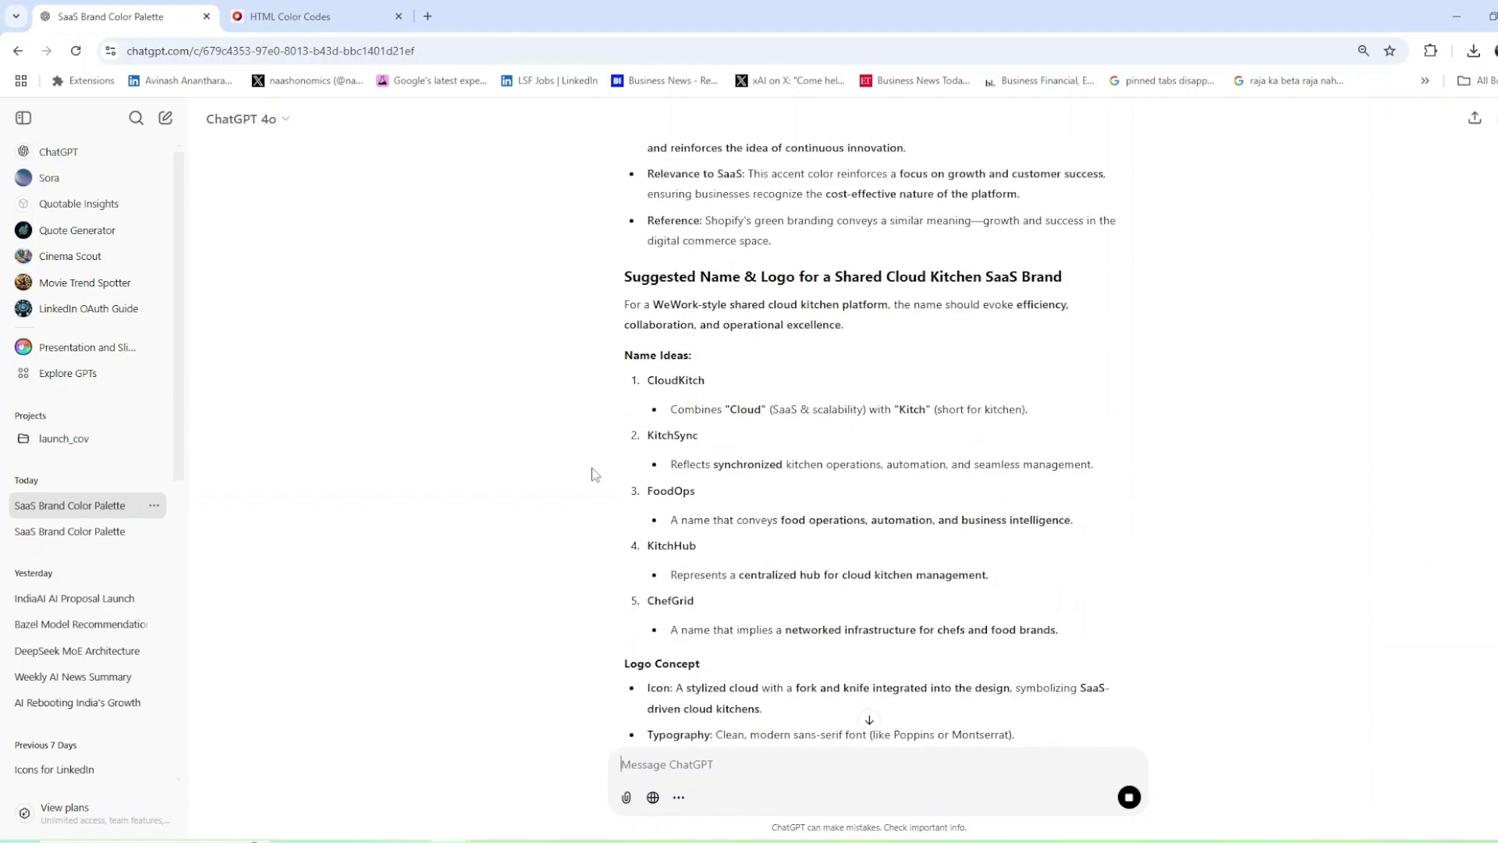
scroll(594, 475, "down", 6)
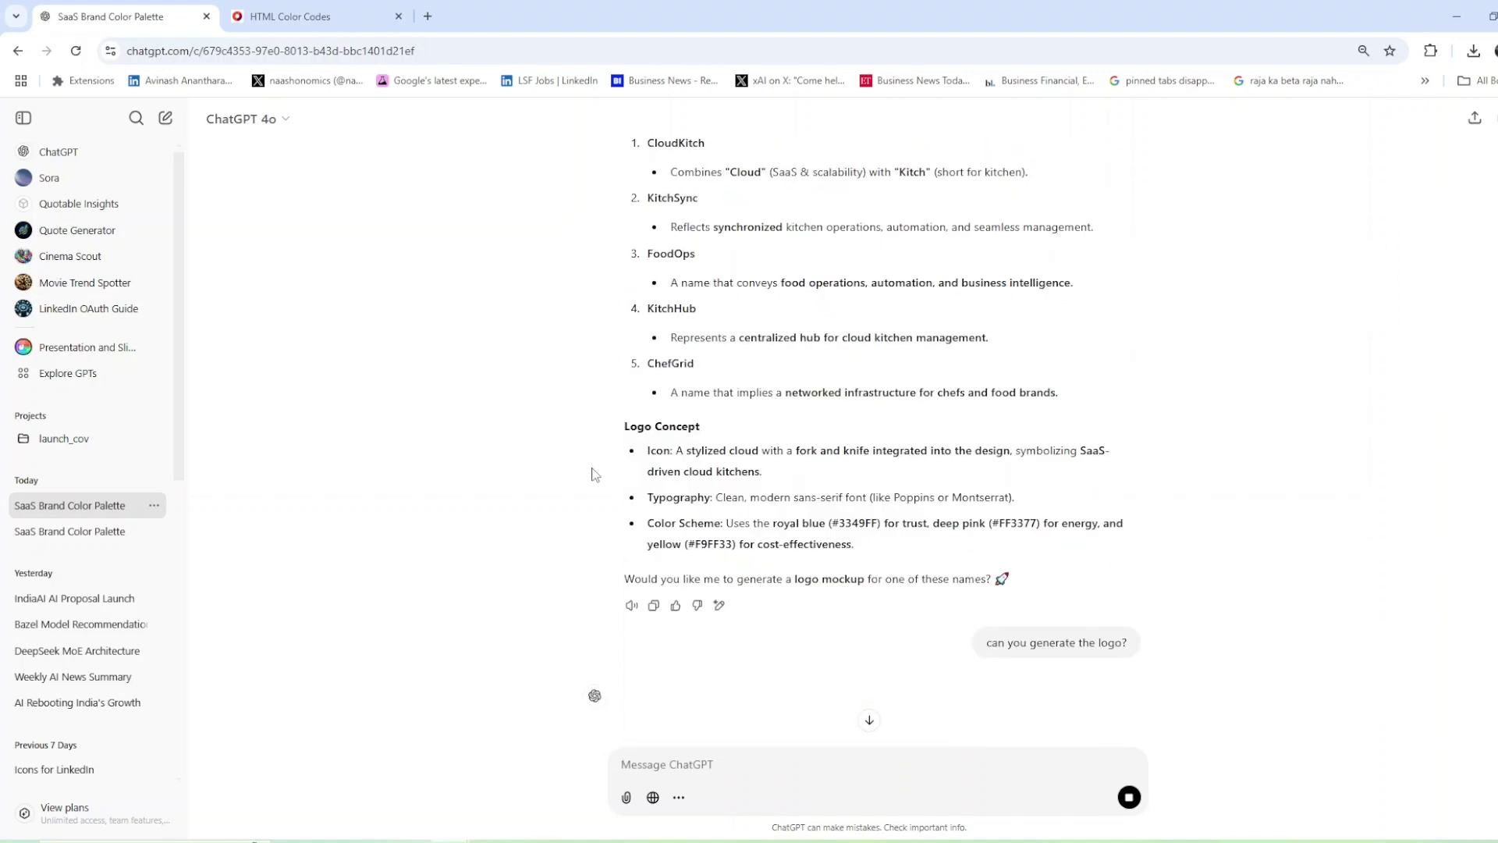
left_click(710, 529)
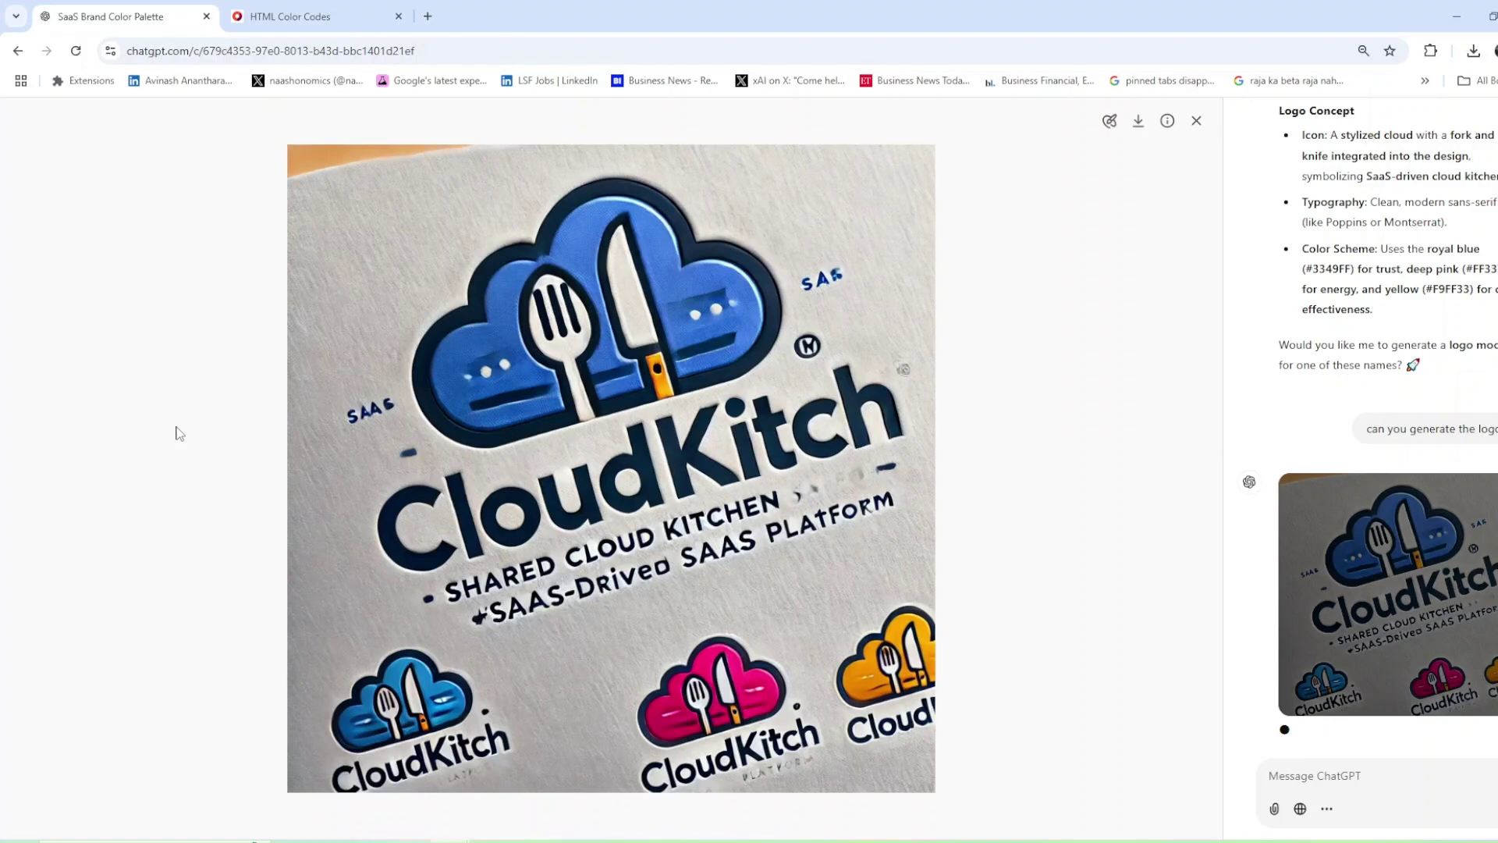
left_click(1196, 120)
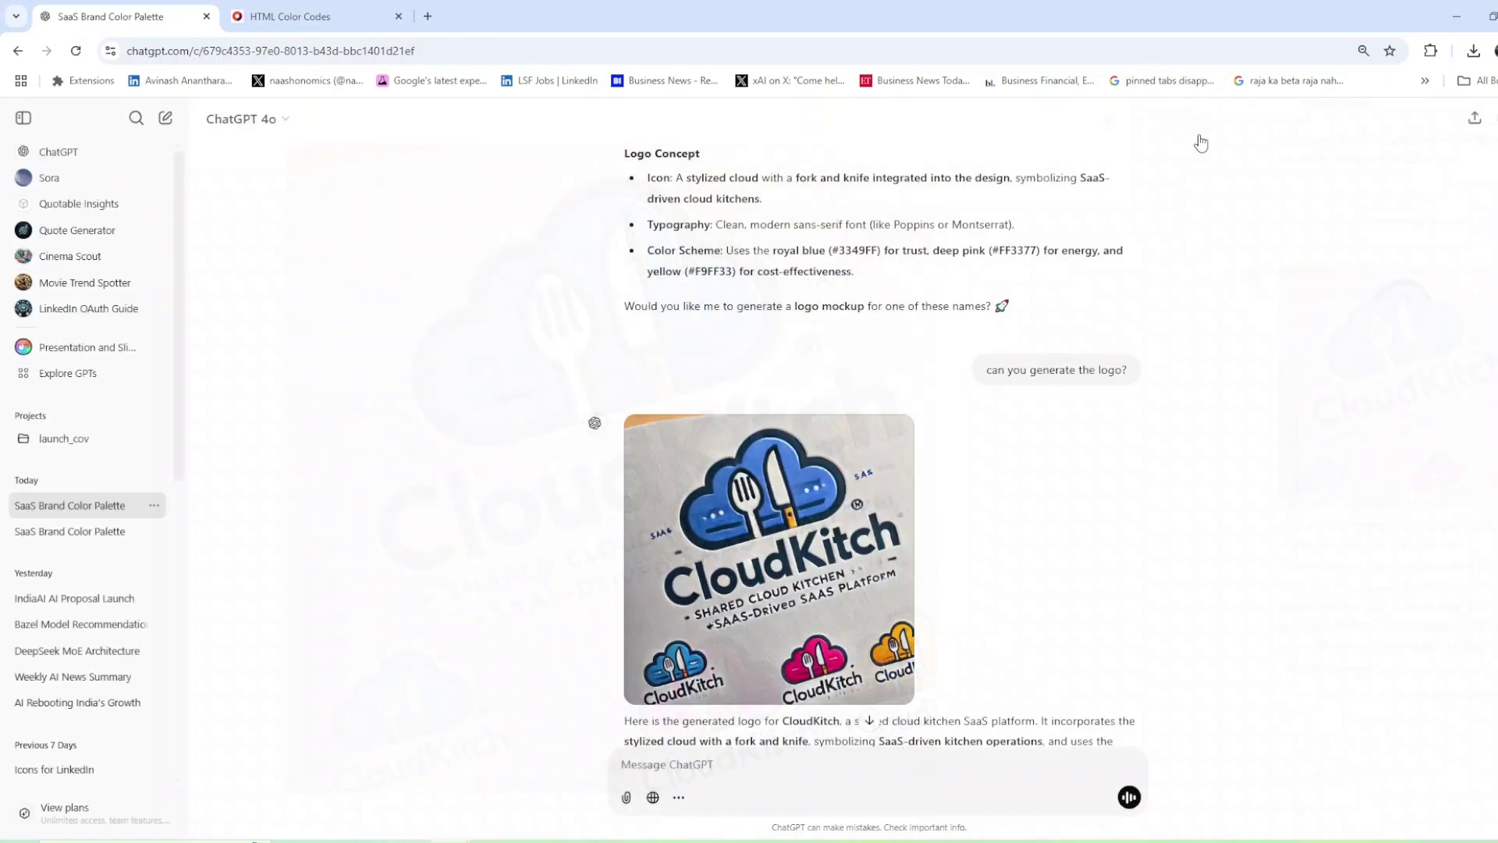
scroll(882, 409, "down", 2)
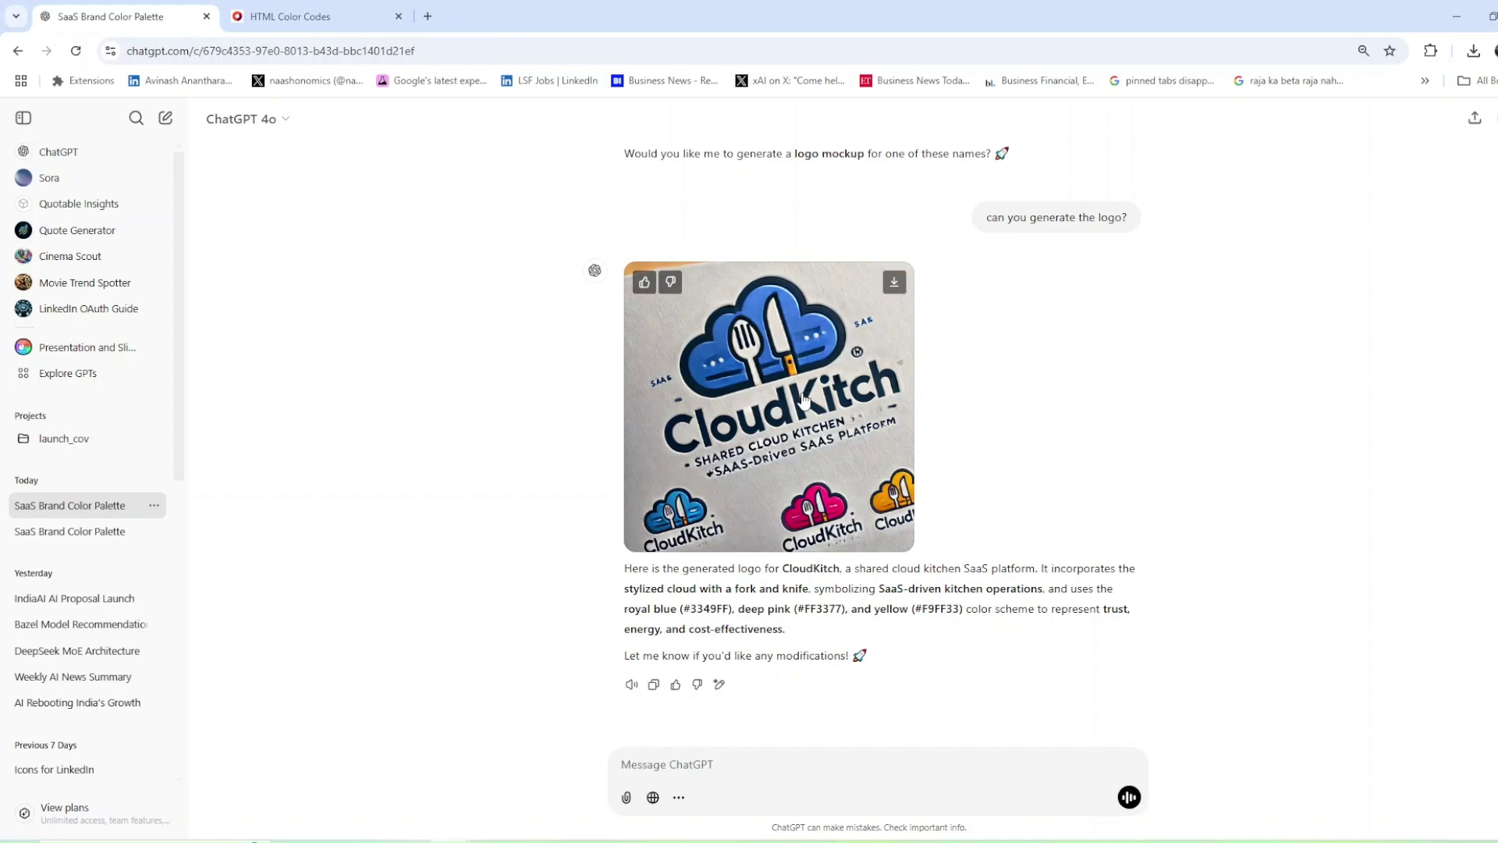
scroll(804, 399, "up", 15)
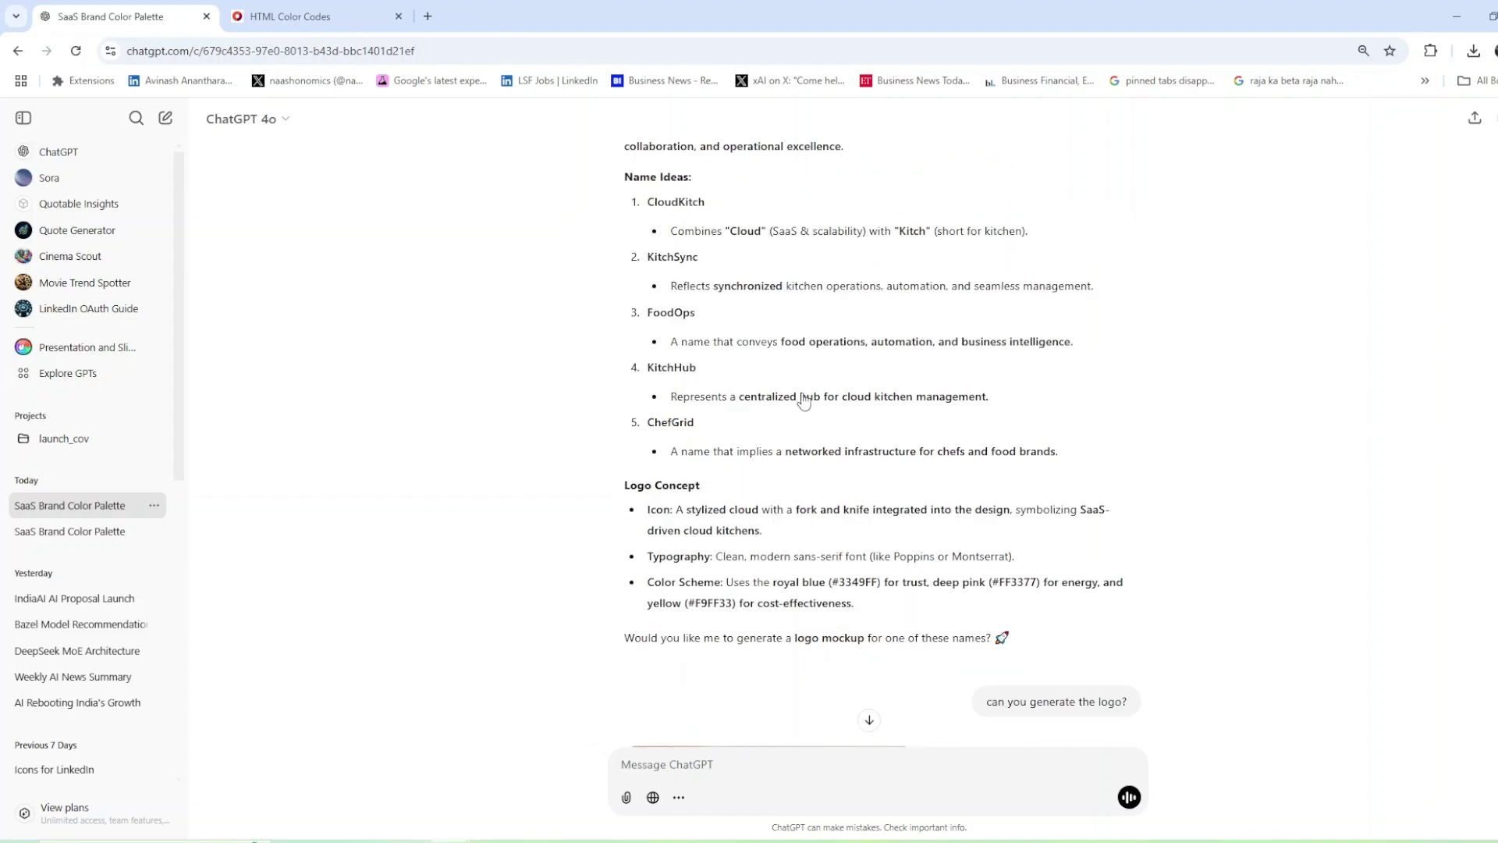